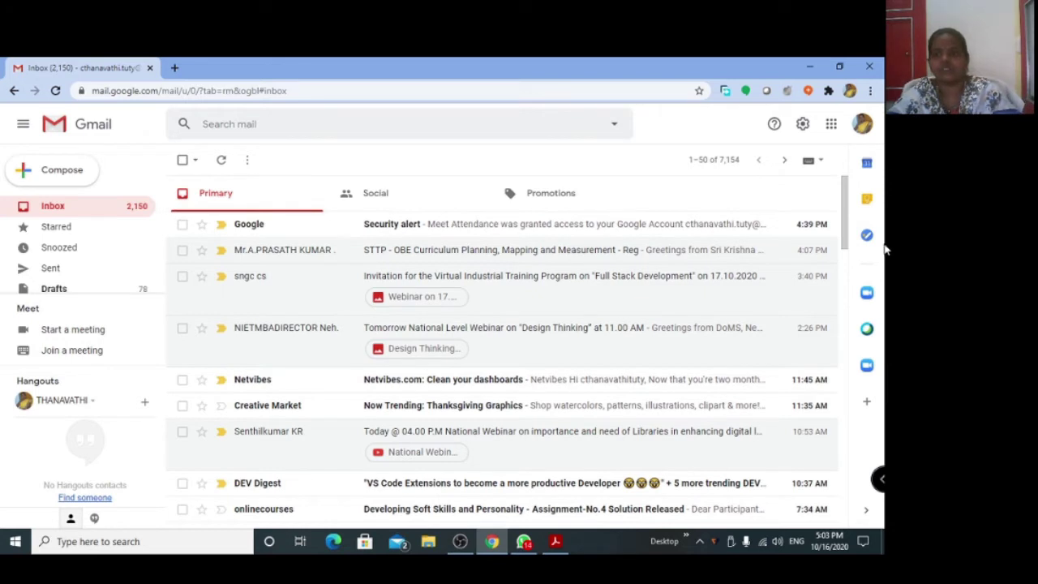
From Gmail's side calendar, open the Oct 16 Demo Link 1 event and join its Meet call.
click(868, 166)
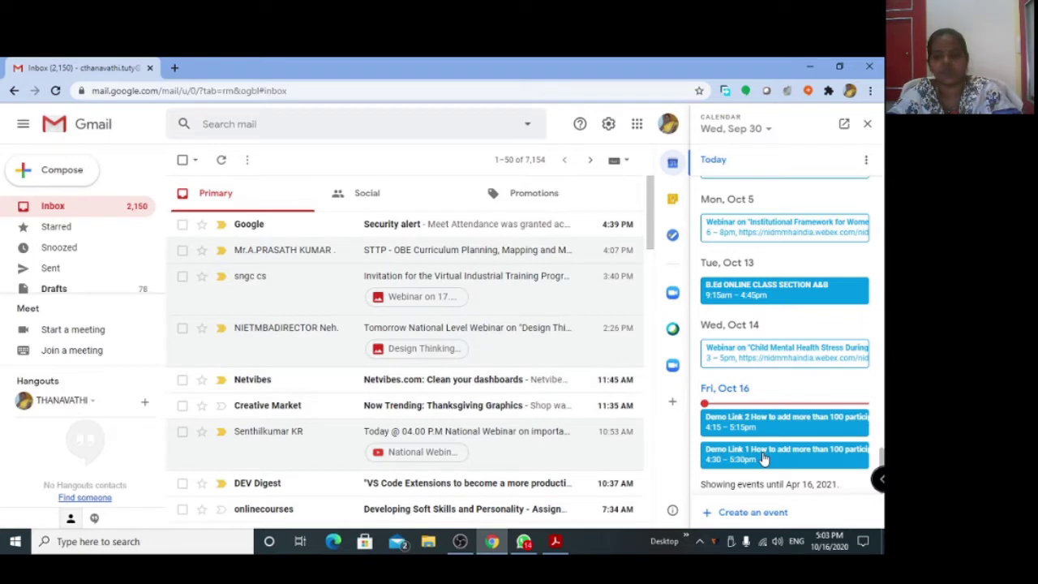
click(763, 459)
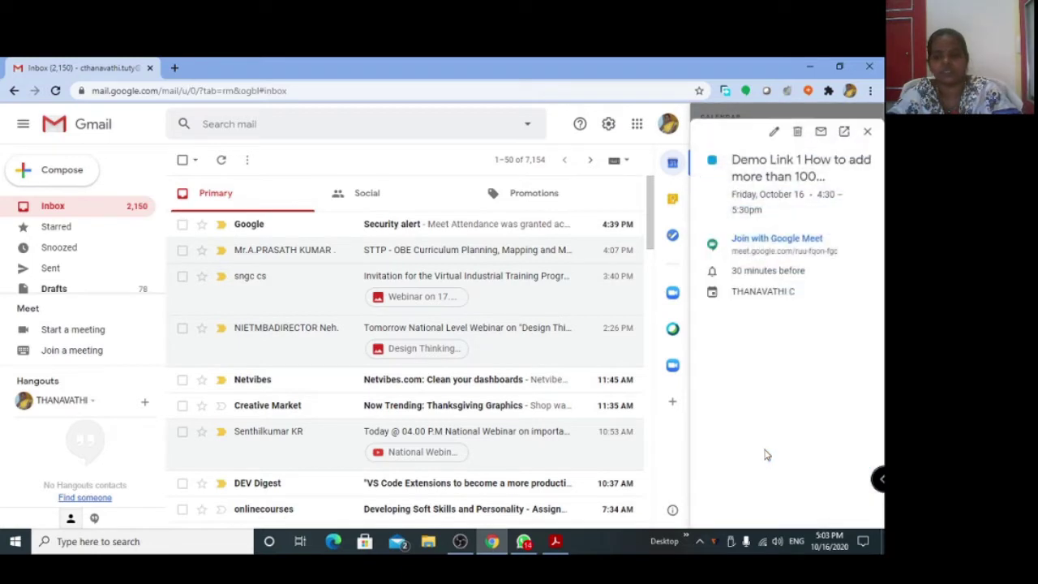
click(786, 239)
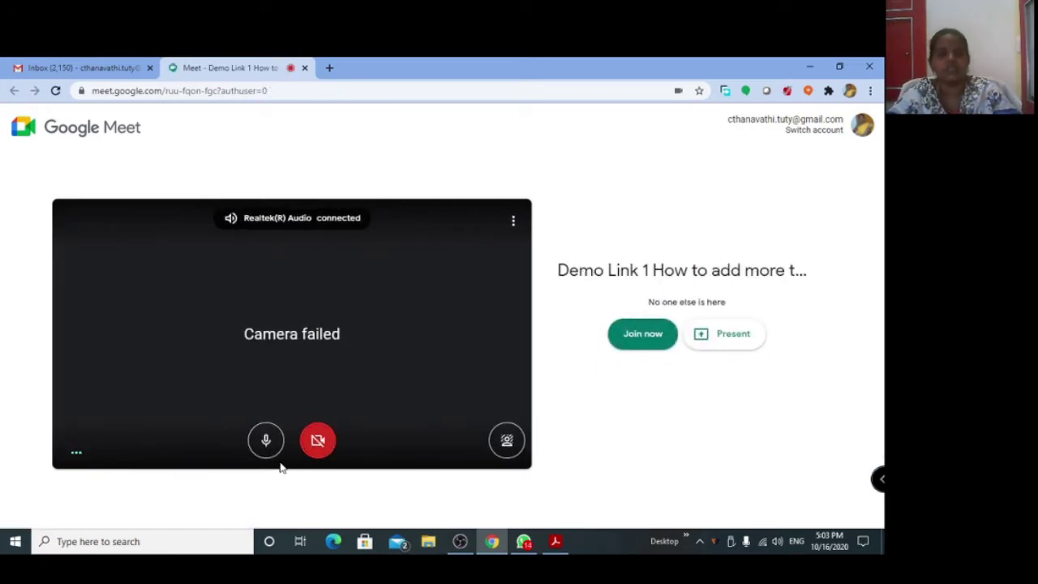
Enter the Demo Link 1 meeting with the mic muted, then go back to the Gmail Inbox tab.
click(266, 442)
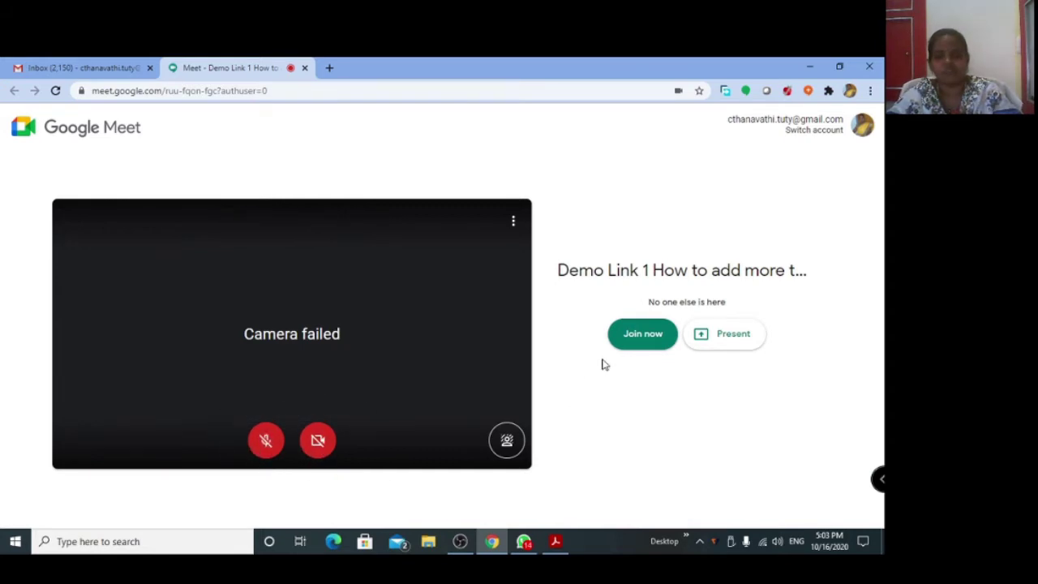
click(634, 342)
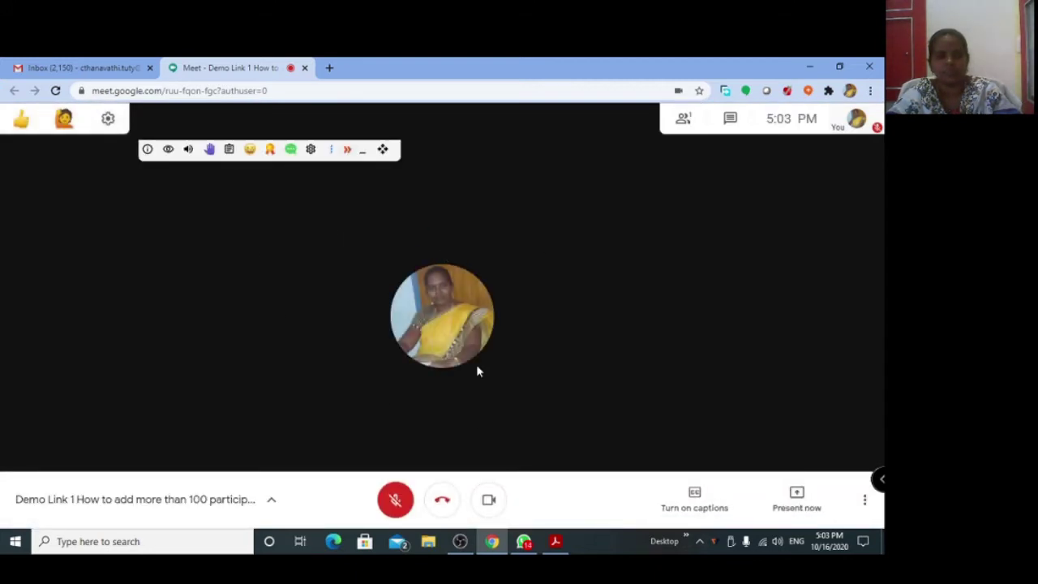
click(96, 72)
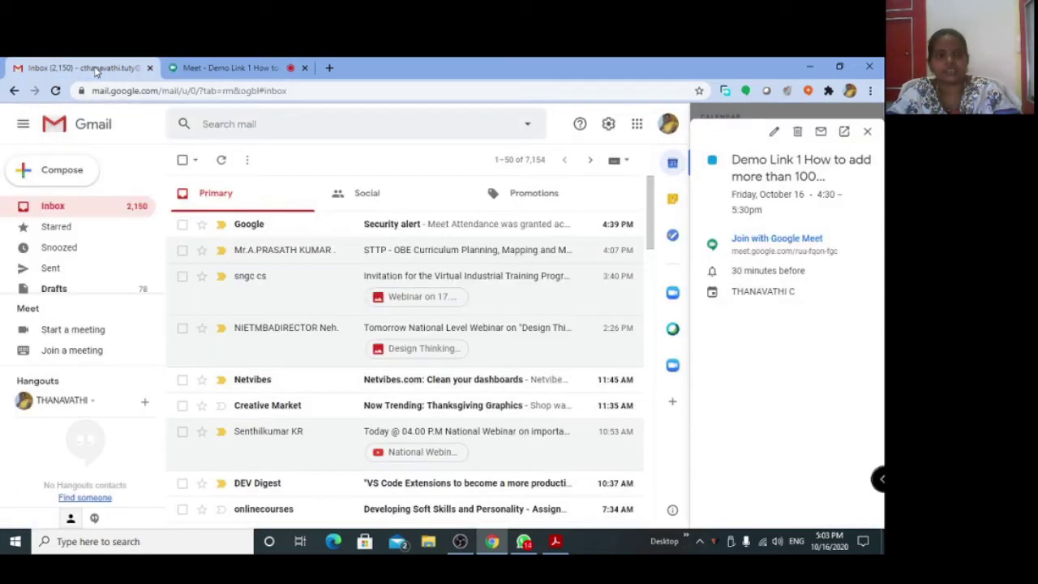
Open the Demo Link 2 calendar event and join its Meet call with the microphone muted.
click(866, 133)
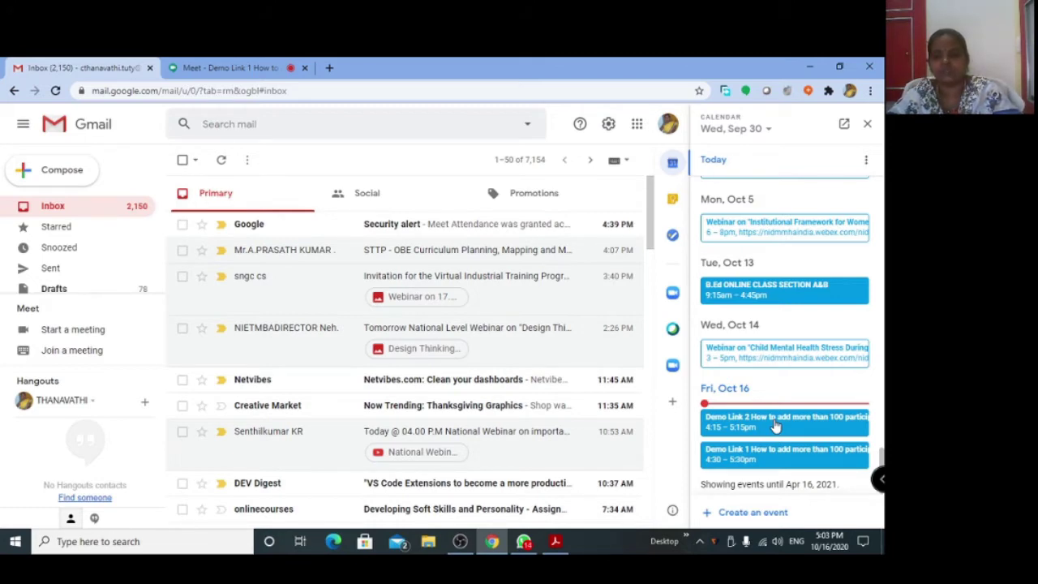
click(776, 425)
click(791, 240)
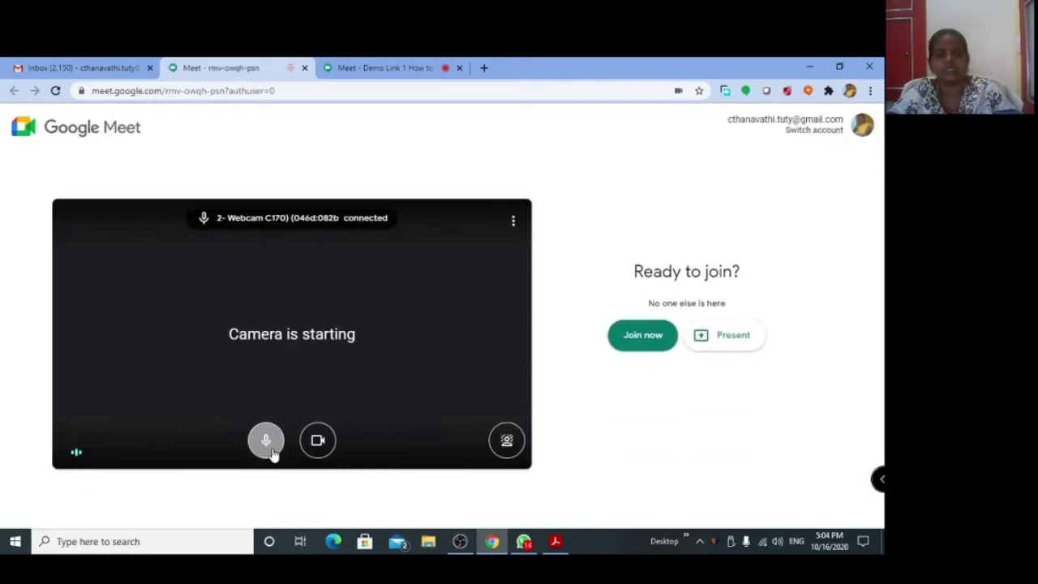
click(271, 453)
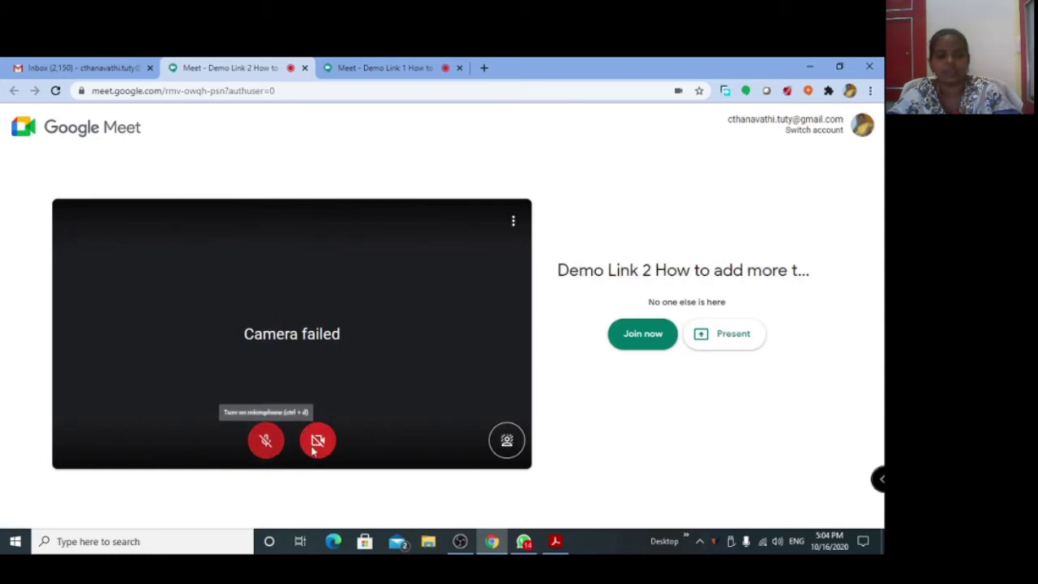
click(622, 343)
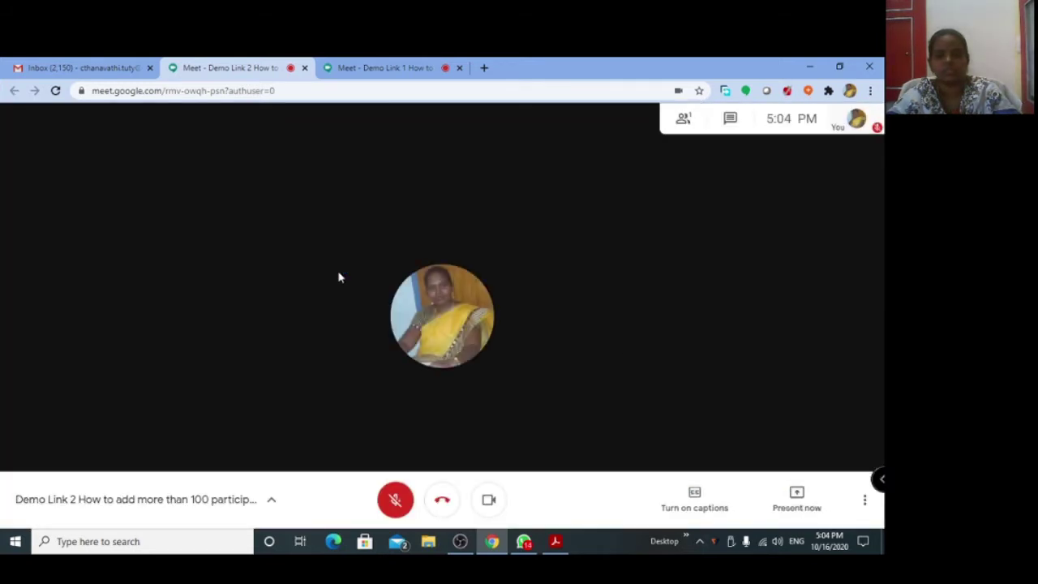
Collapse the GMP add-on bar in both Demo Link calls and dismiss the mic-off notice.
click(386, 67)
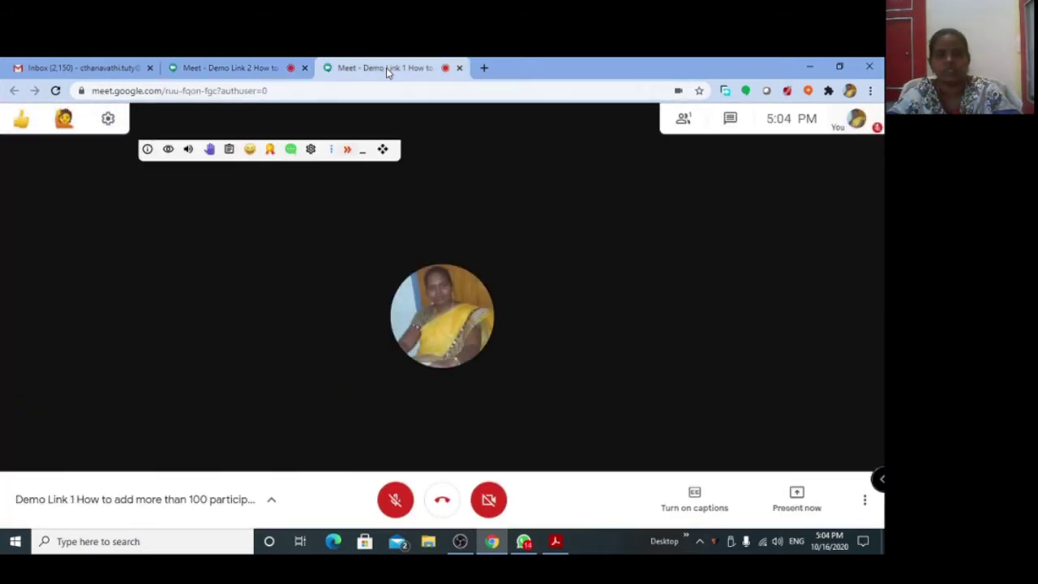
click(364, 152)
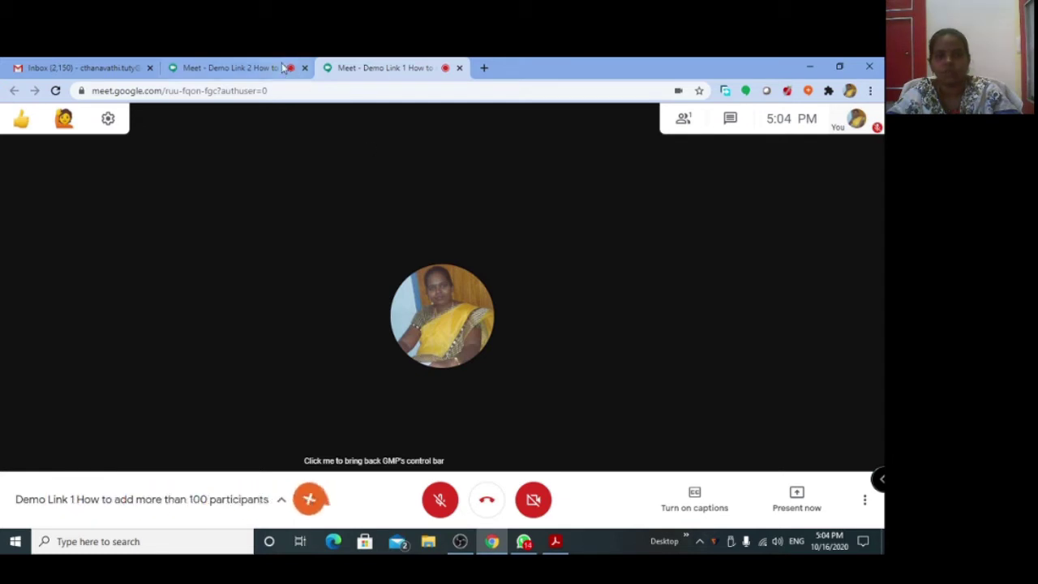
click(243, 67)
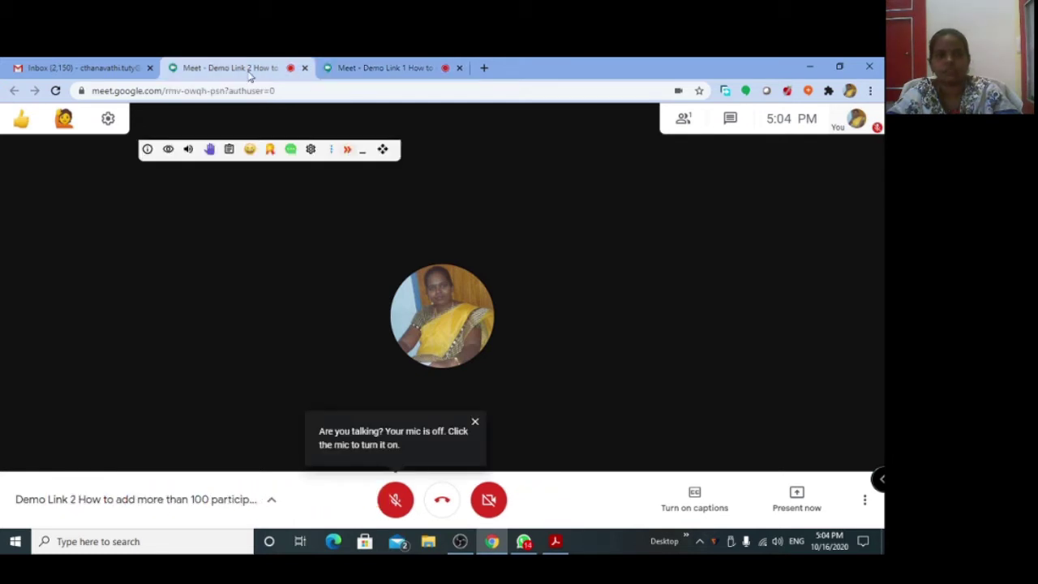
click(363, 153)
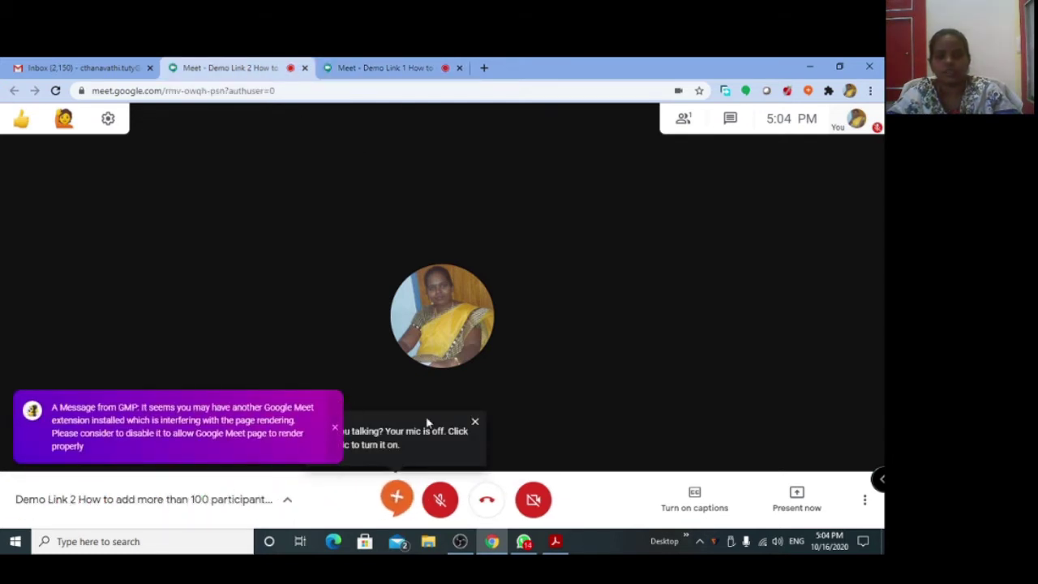
click(475, 422)
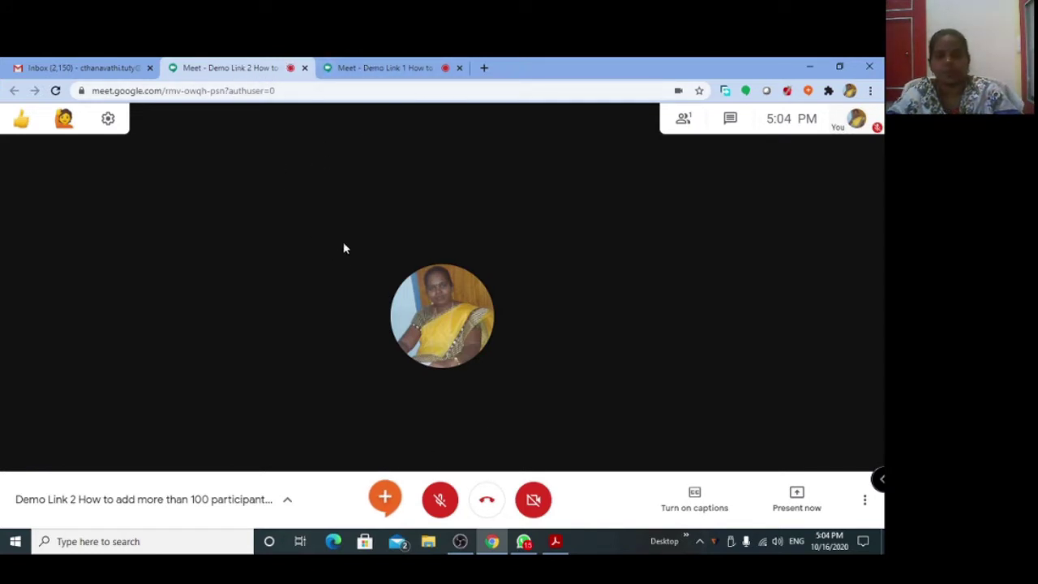
Check the participant lists of the Demo Link 2 and Demo Link 1 calls.
click(683, 122)
click(865, 126)
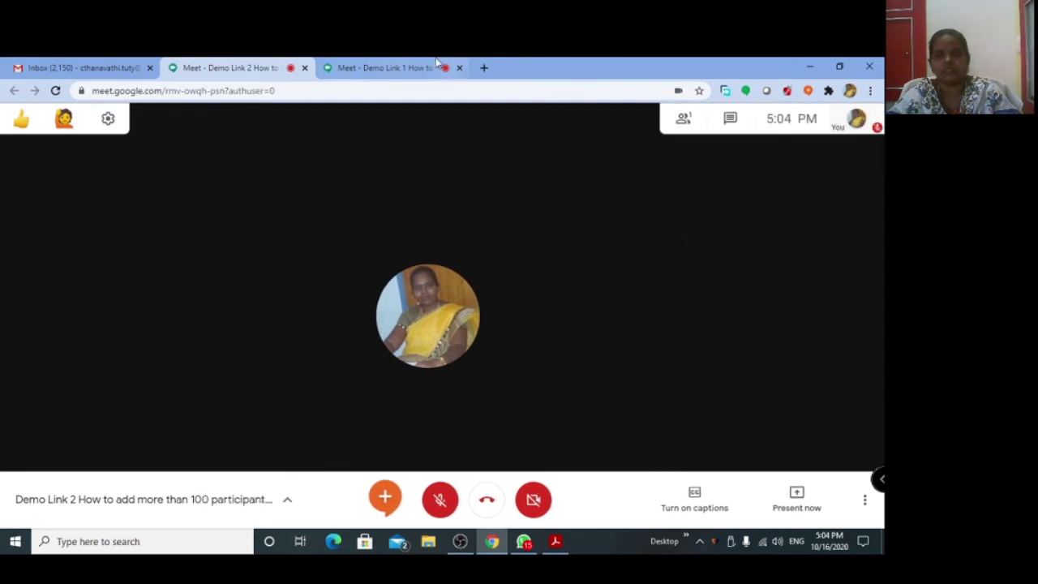
click(436, 65)
click(683, 118)
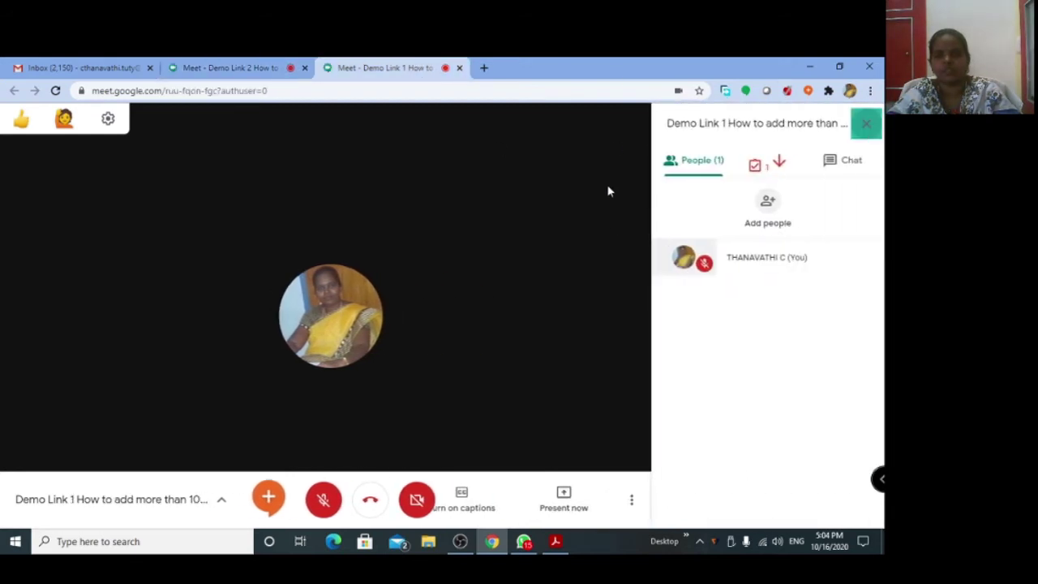
click(866, 123)
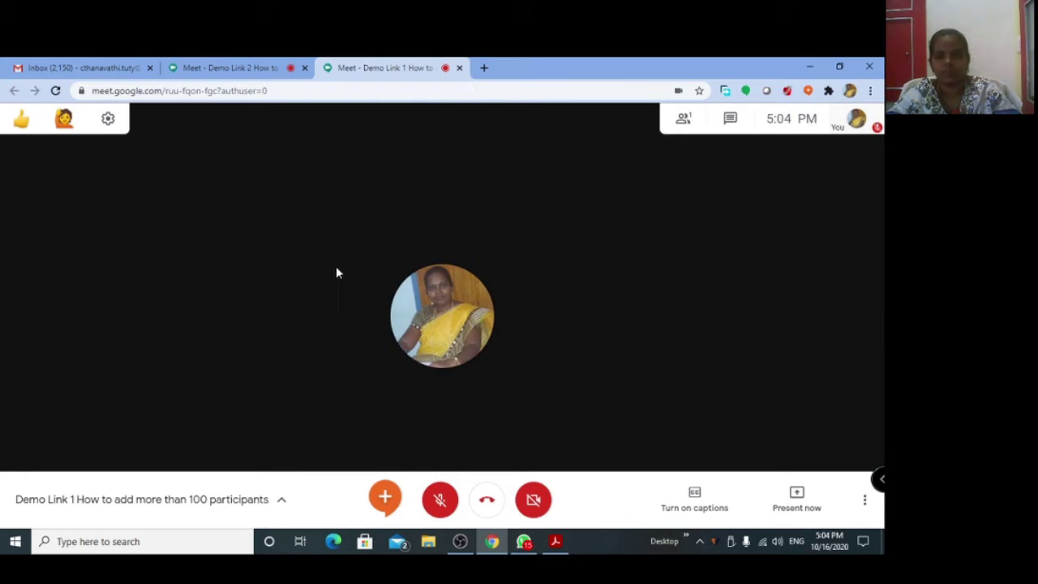
click(243, 73)
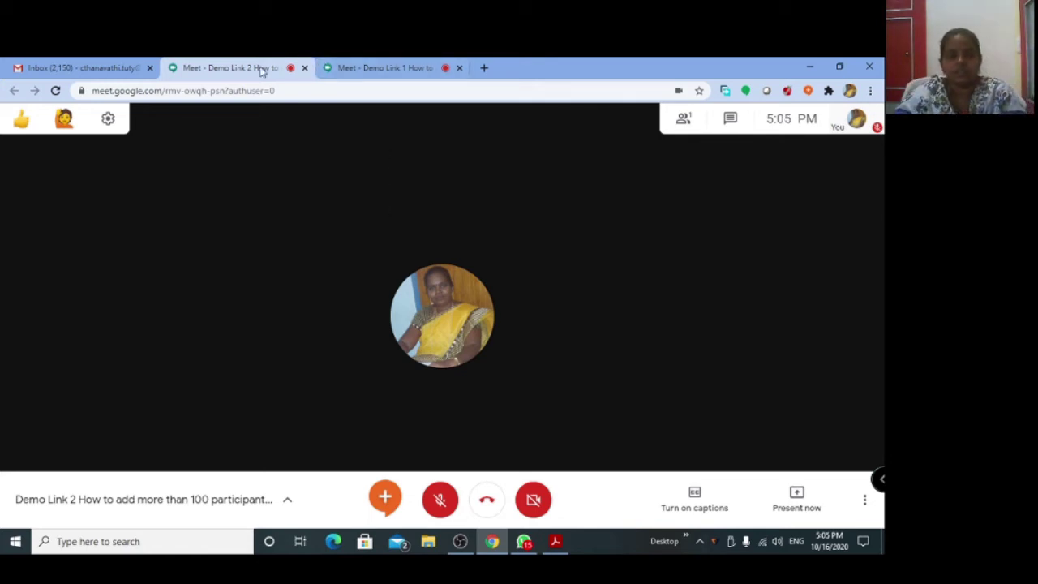
Present your entire screen in the Demo Link 1 call and bring up the Tylor's Model PDF.
click(364, 68)
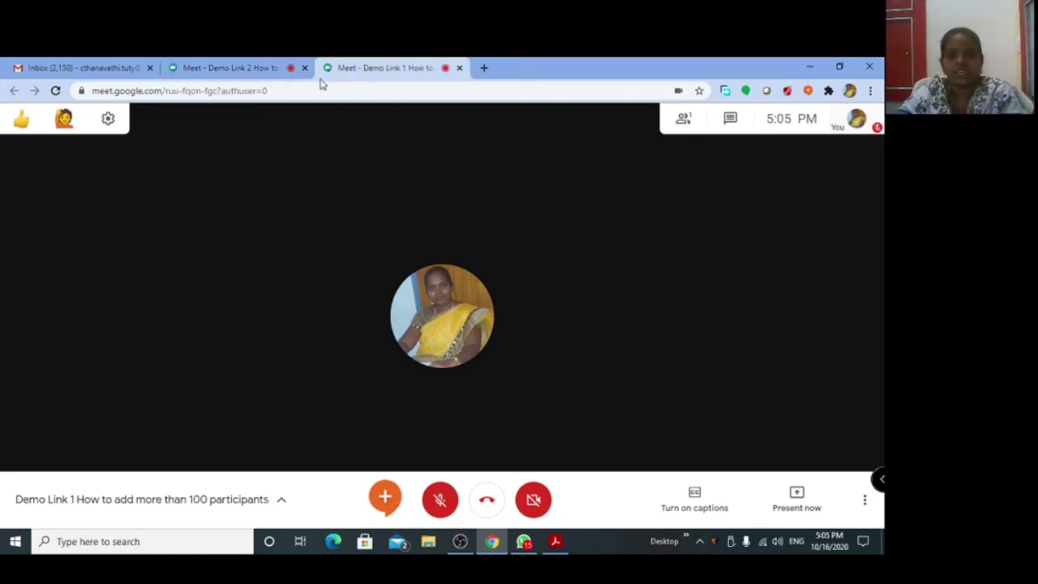
click(798, 505)
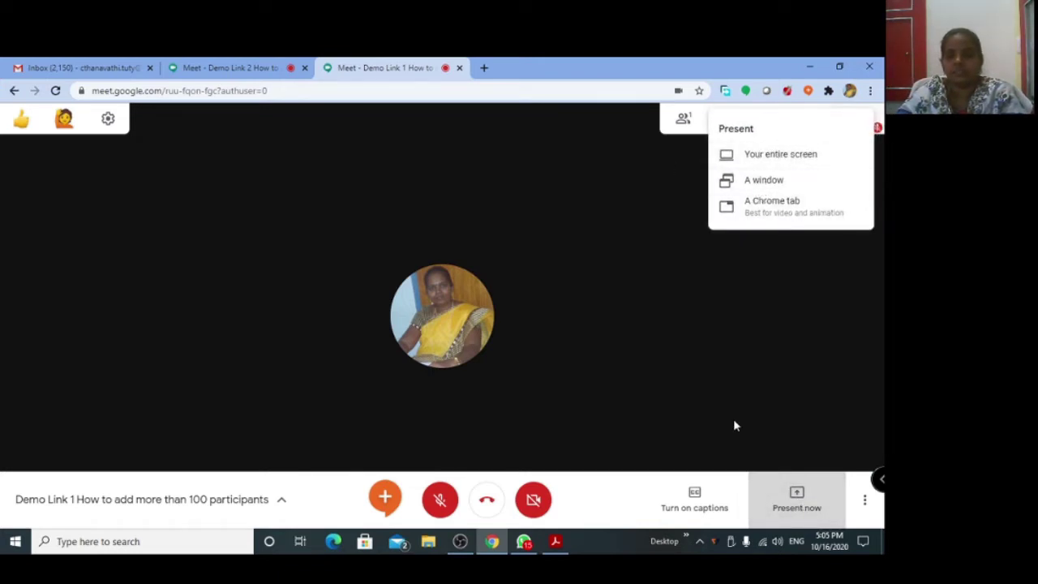
click(768, 155)
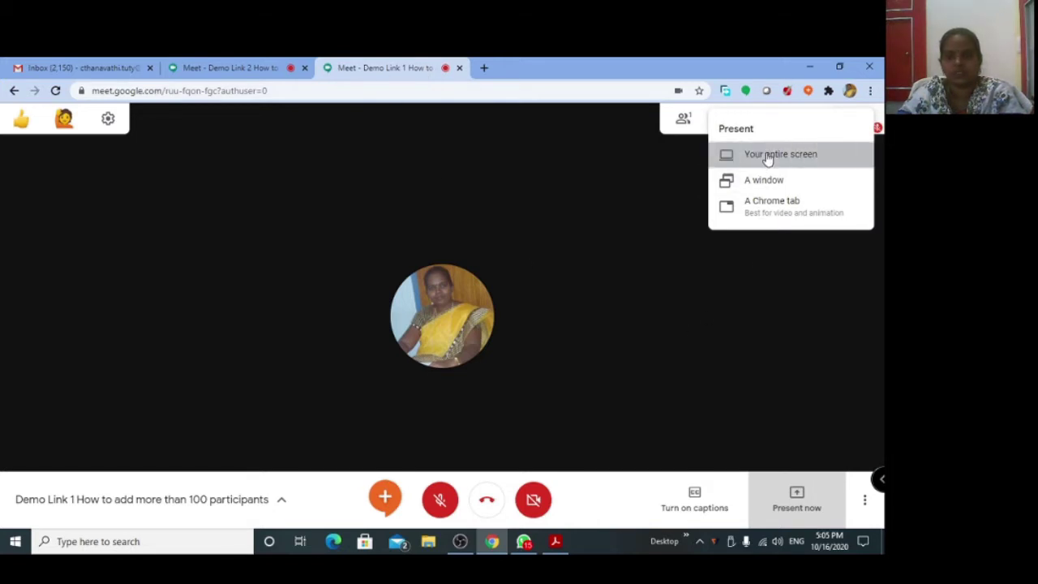
click(349, 232)
click(557, 370)
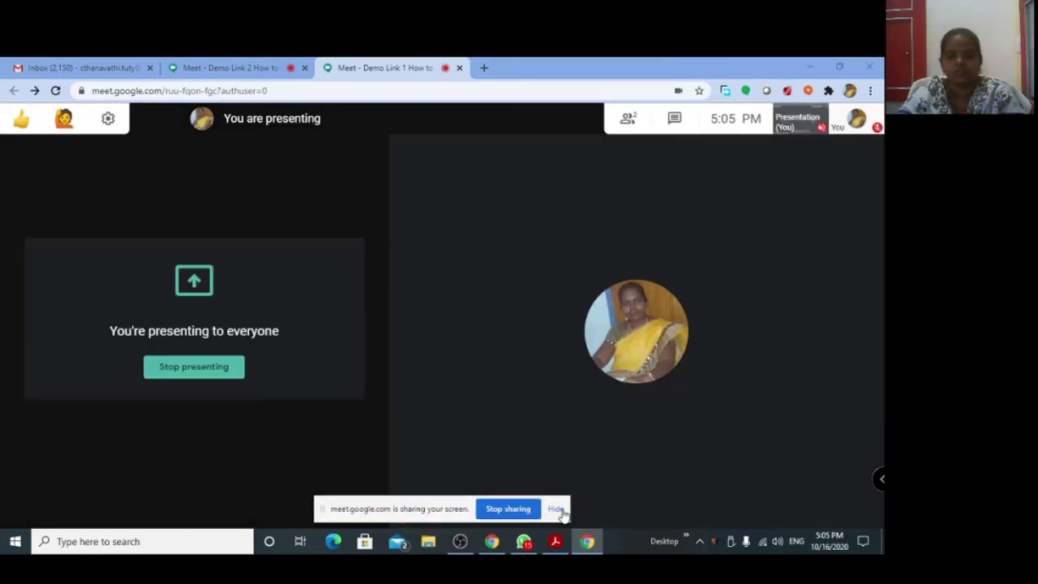
click(557, 510)
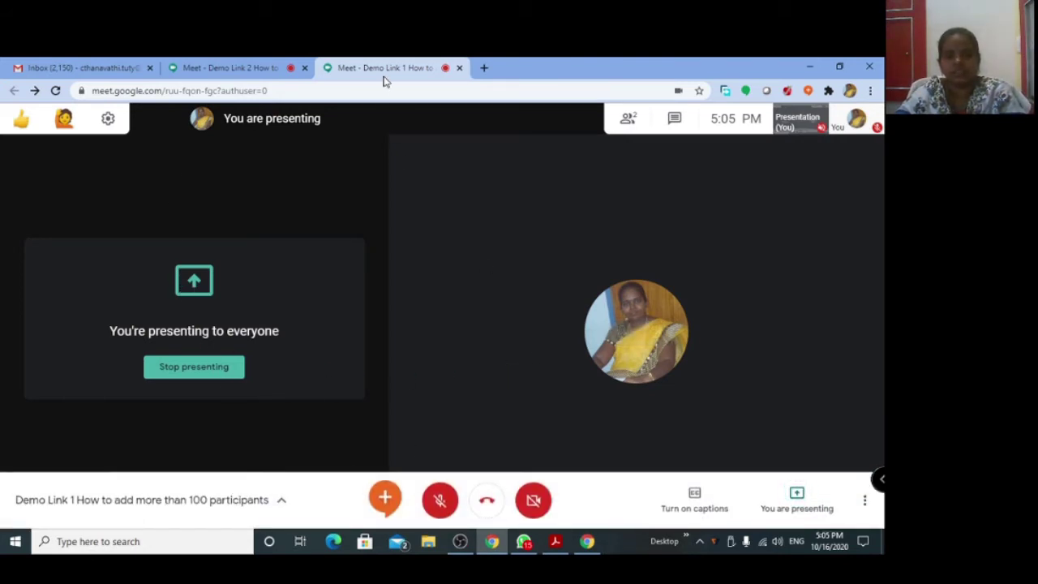
click(557, 543)
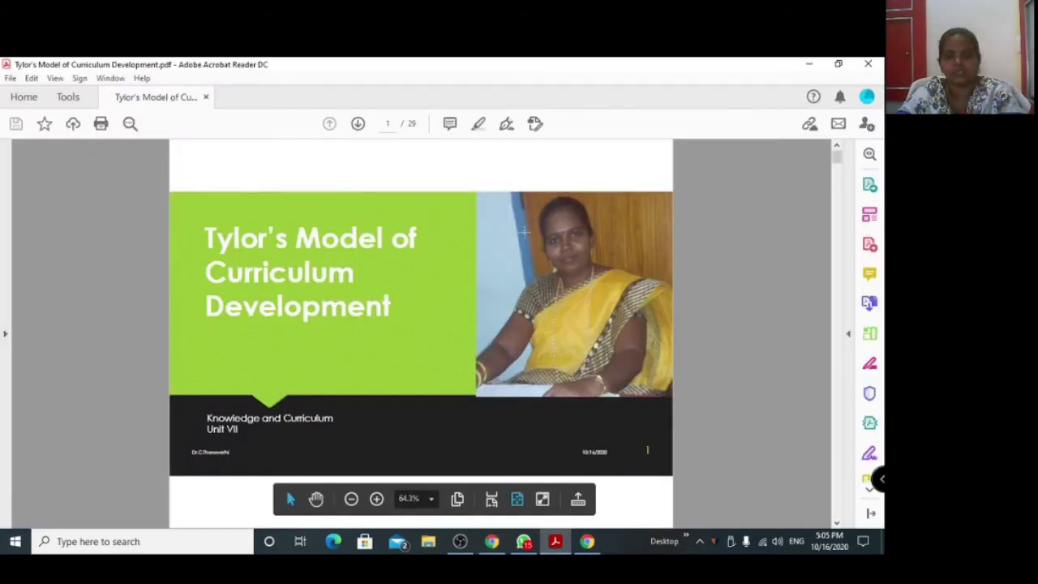
Minimise the Acrobat window showing the Tylor's Model PDF.
click(809, 63)
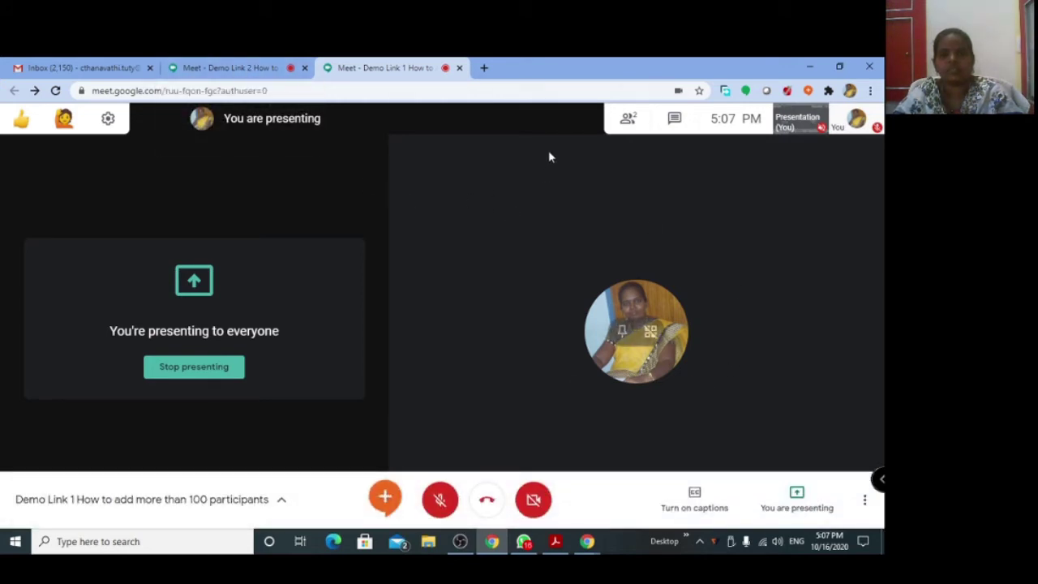
Unmute the microphone in both the Demo Link 1 and Demo Link 2 calls, ending on Demo Link 2.
click(247, 71)
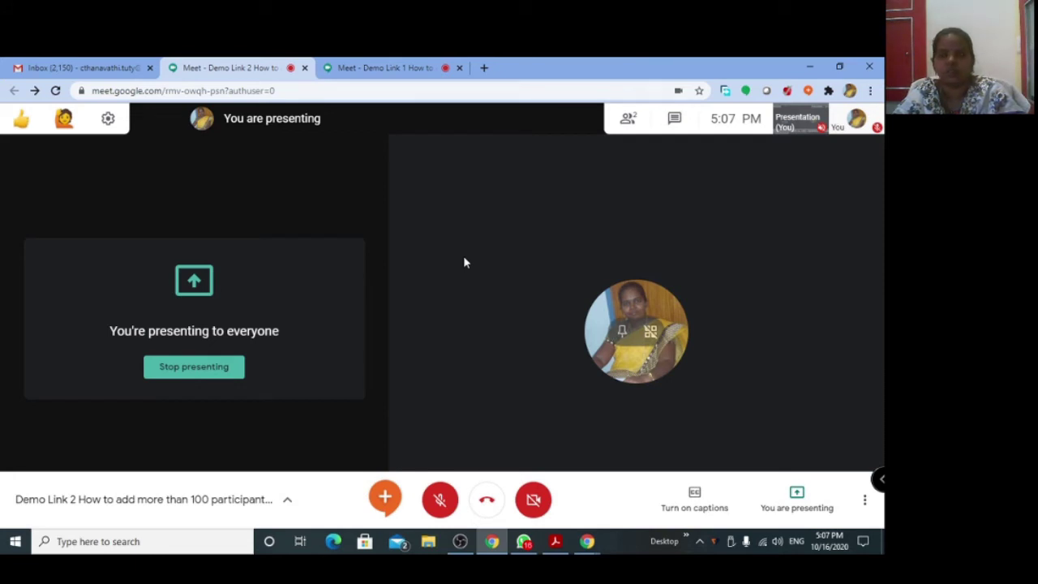
click(401, 64)
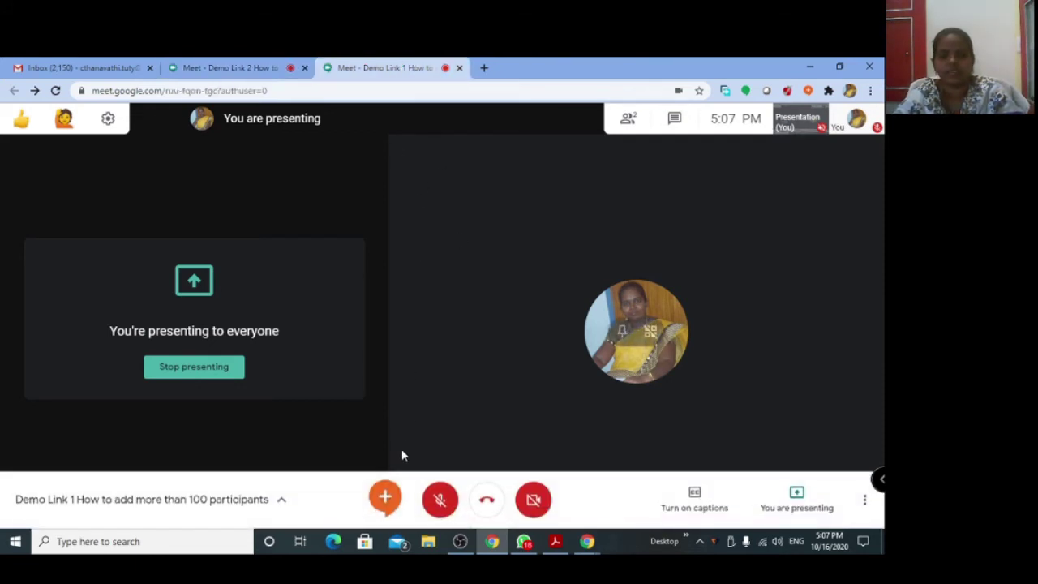
click(441, 501)
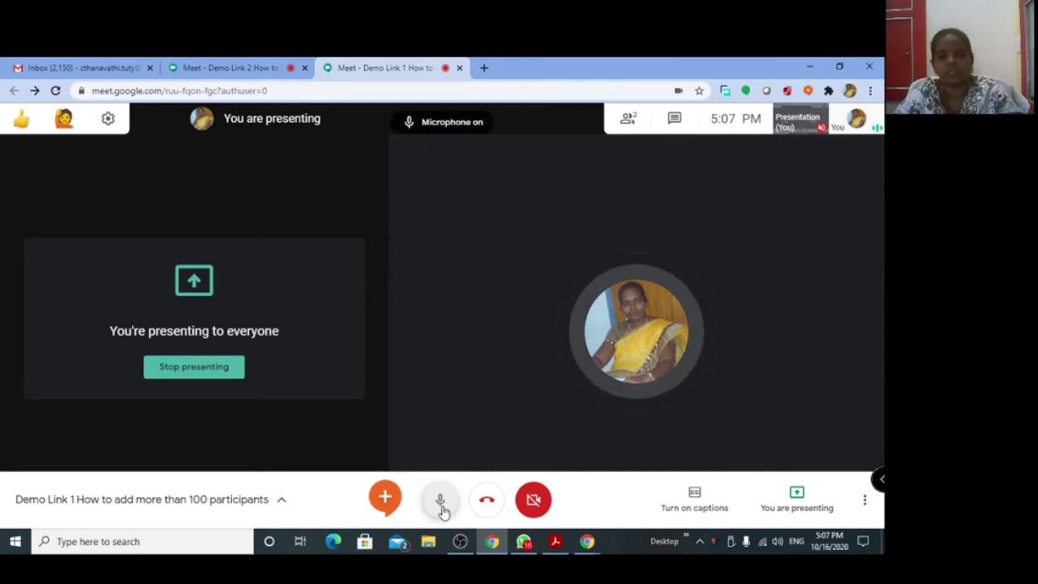
click(241, 71)
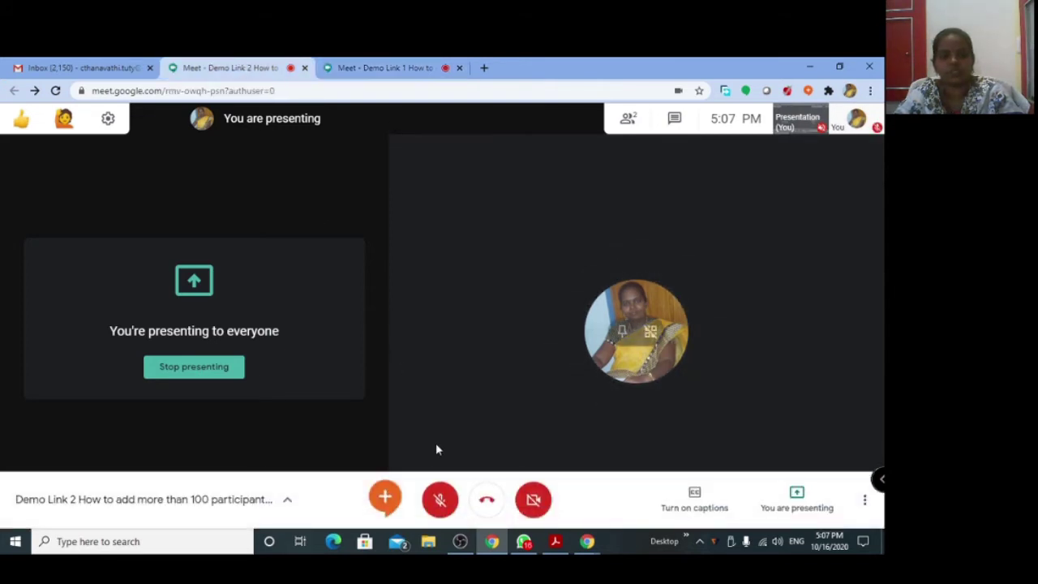
click(440, 500)
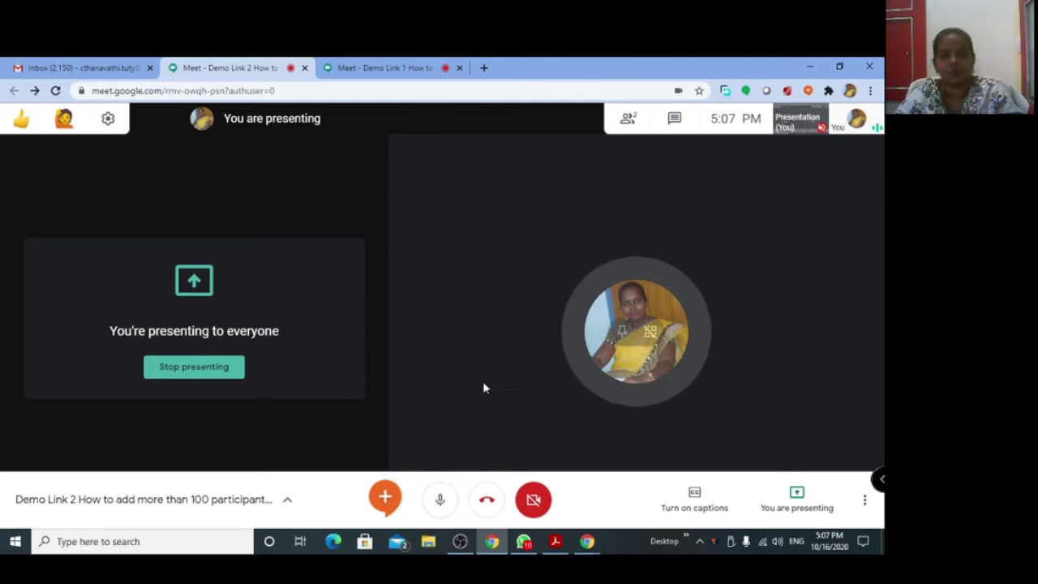
click(359, 67)
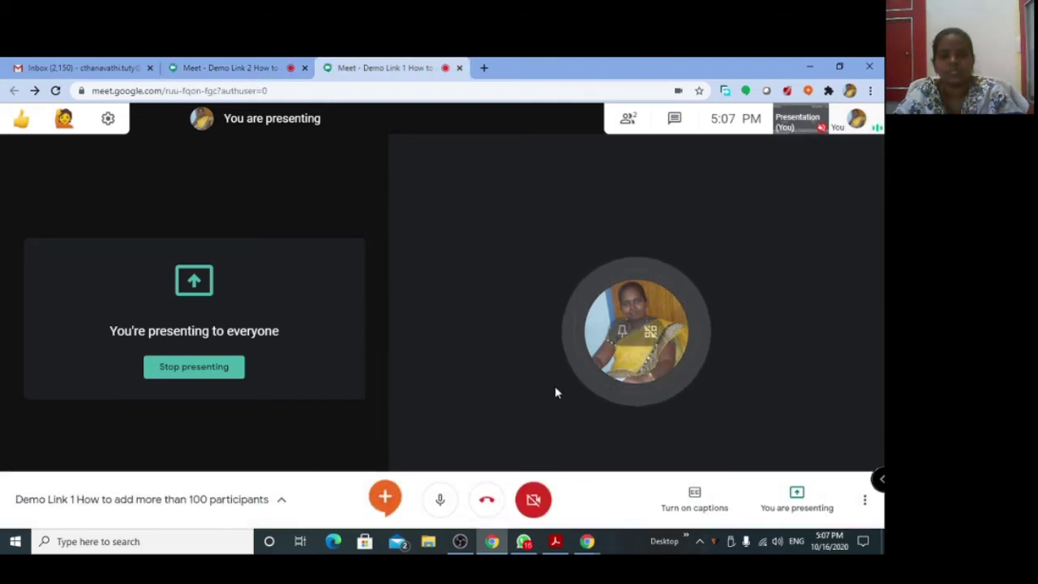
click(245, 68)
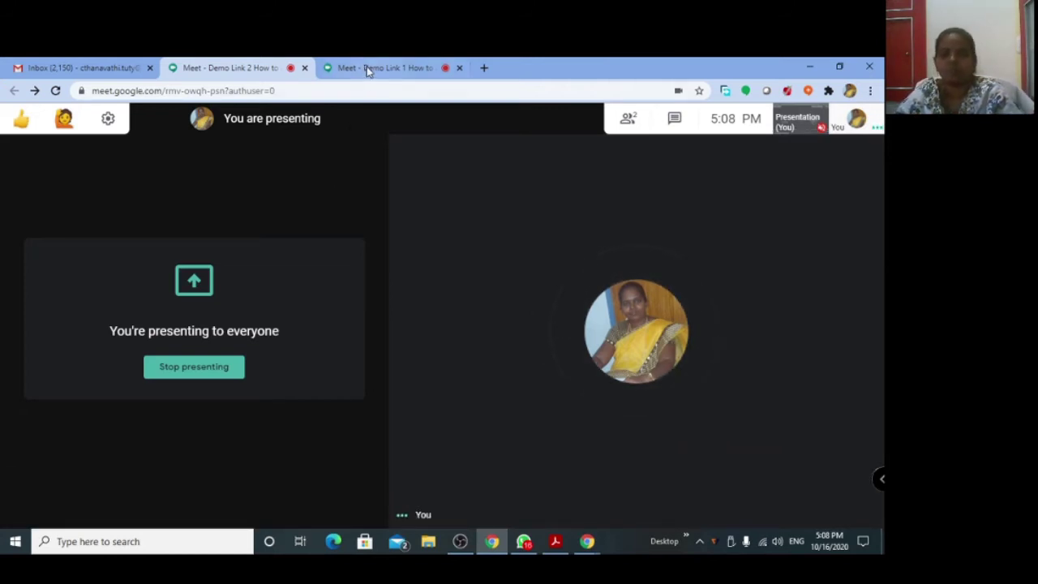
Move the Demo Link 1 call into its own browser window.
drag(382, 69, 618, 116)
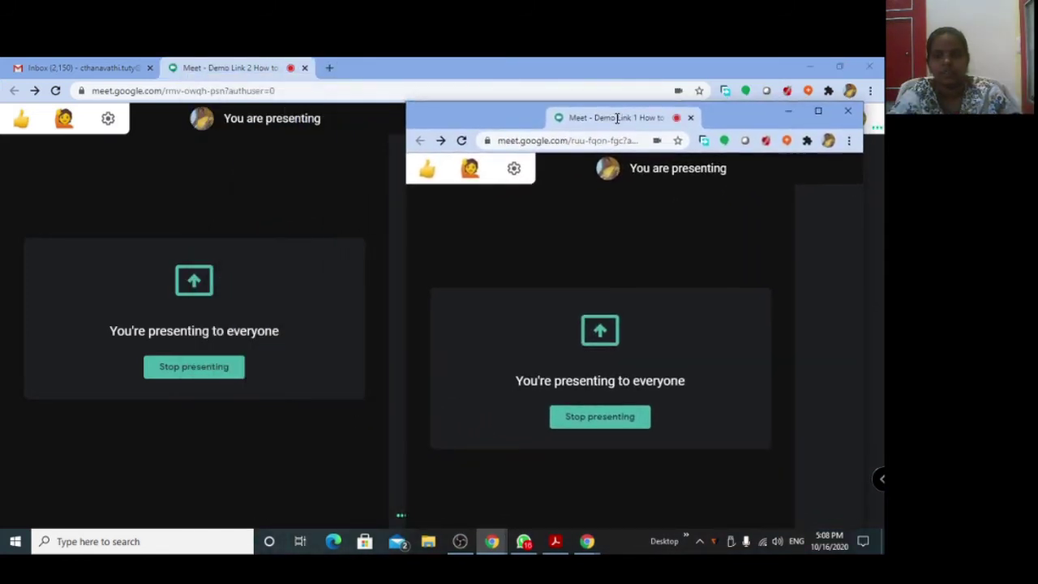
click(818, 109)
click(849, 68)
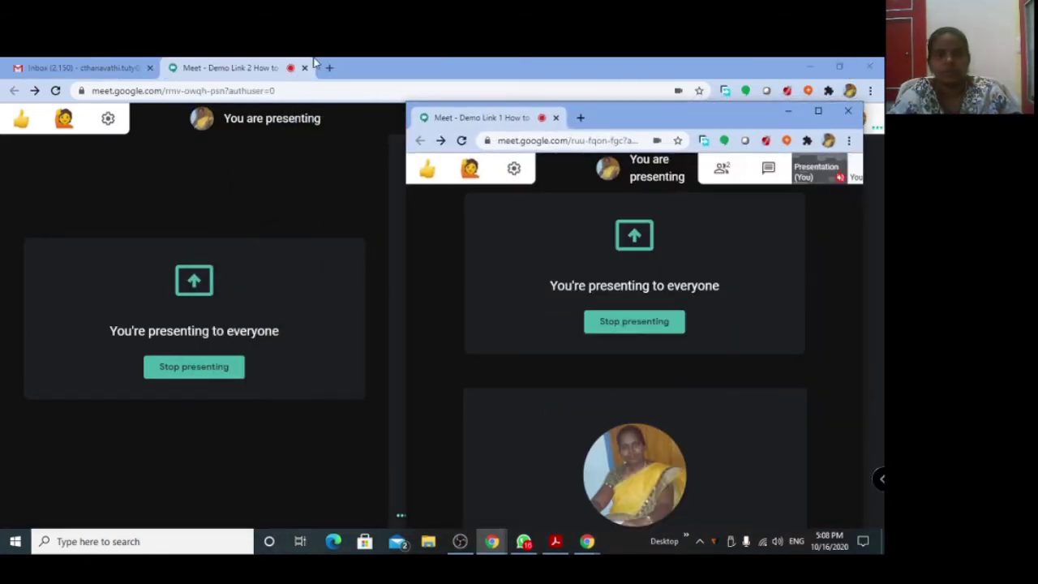
Move the Demo Link 2 call into its own window and place the two windows side by side.
drag(240, 72, 173, 117)
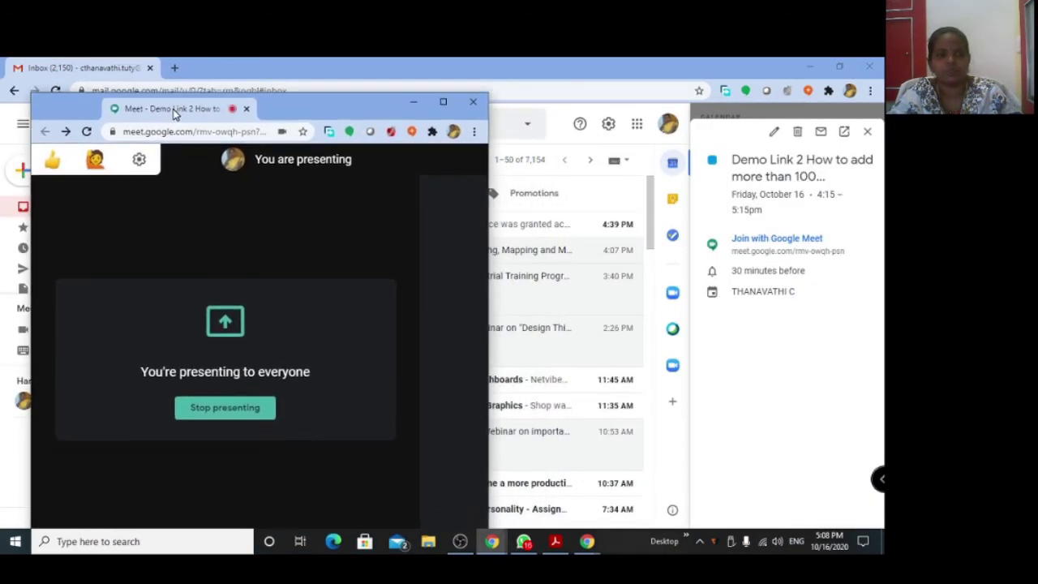
double_click(173, 109)
click(840, 66)
mouse_move(493, 541)
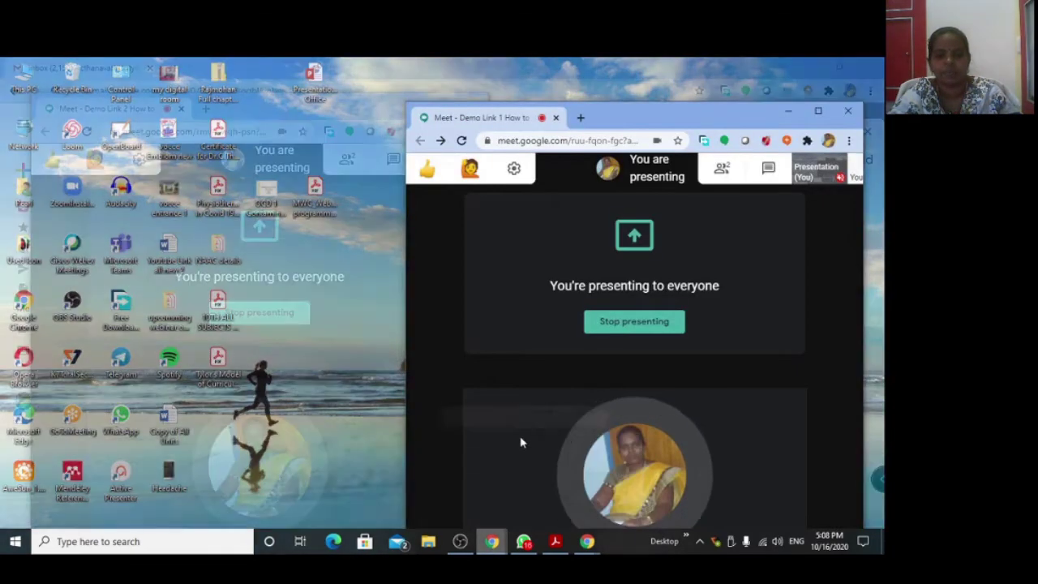
click(521, 442)
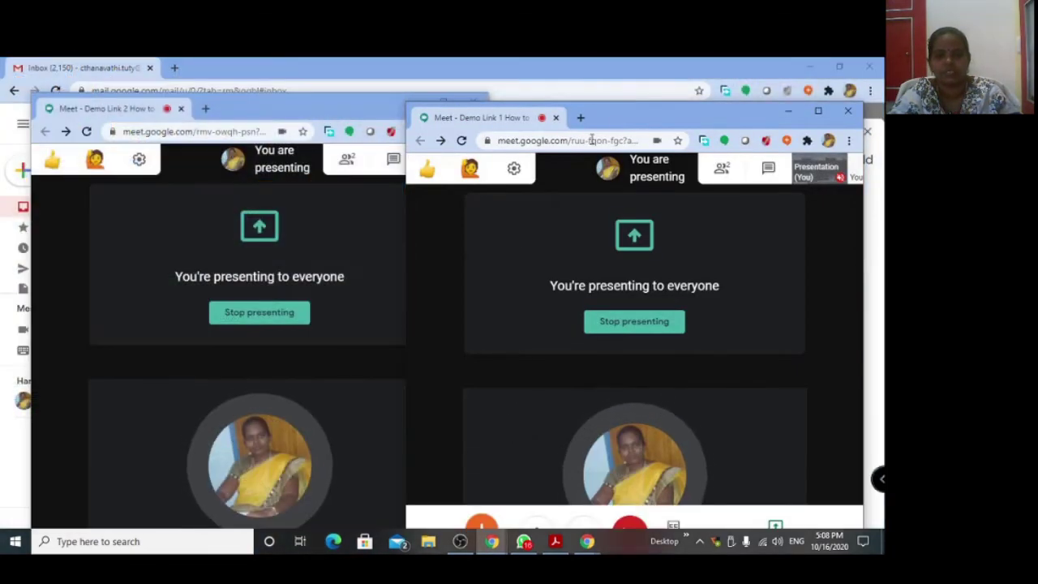
drag(628, 114, 661, 101)
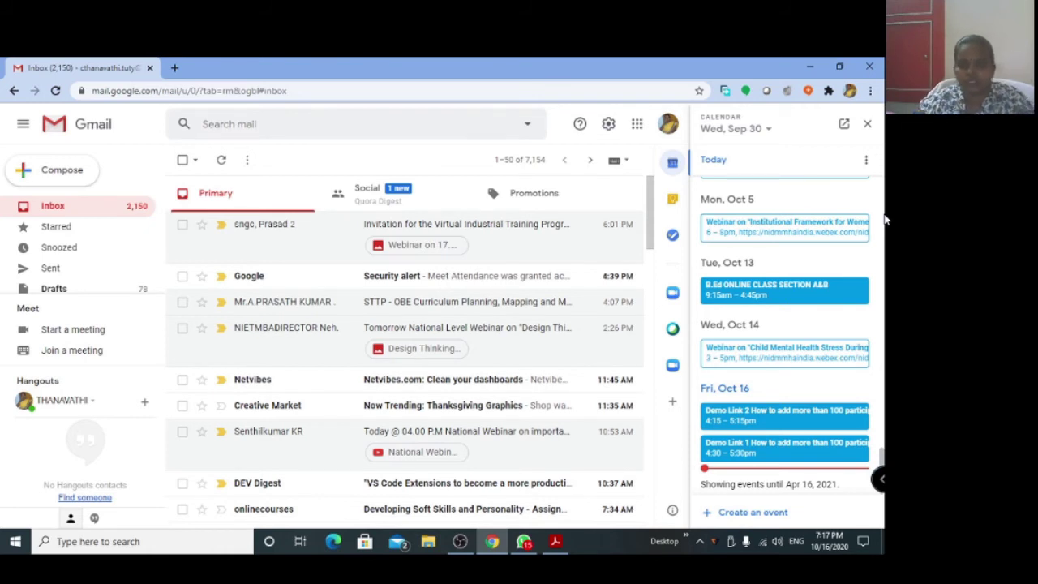
Start a new calendar event titled 'demo link'.
scroll(759, 486, up, 1)
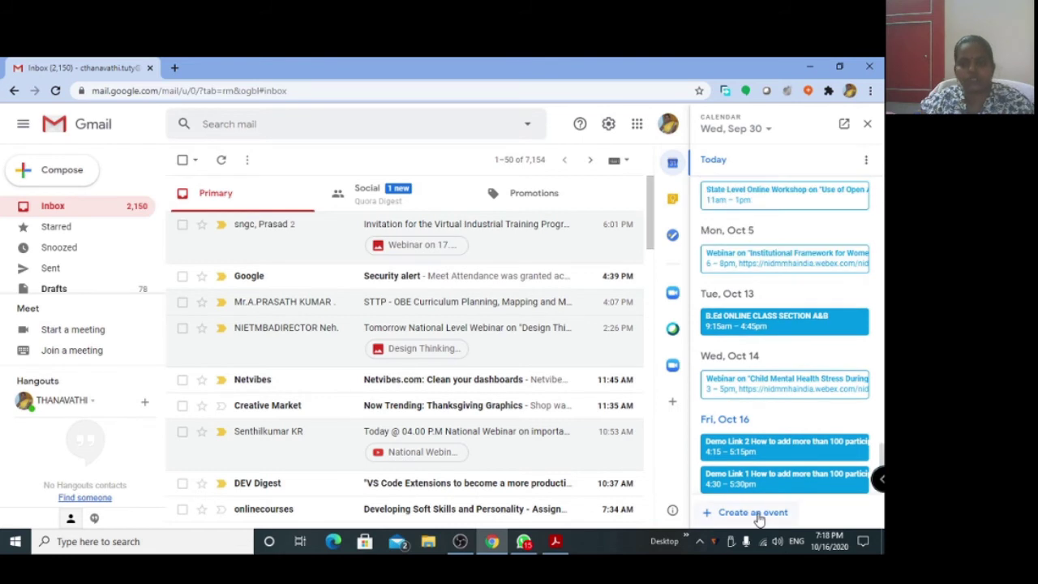
click(754, 513)
text(d)
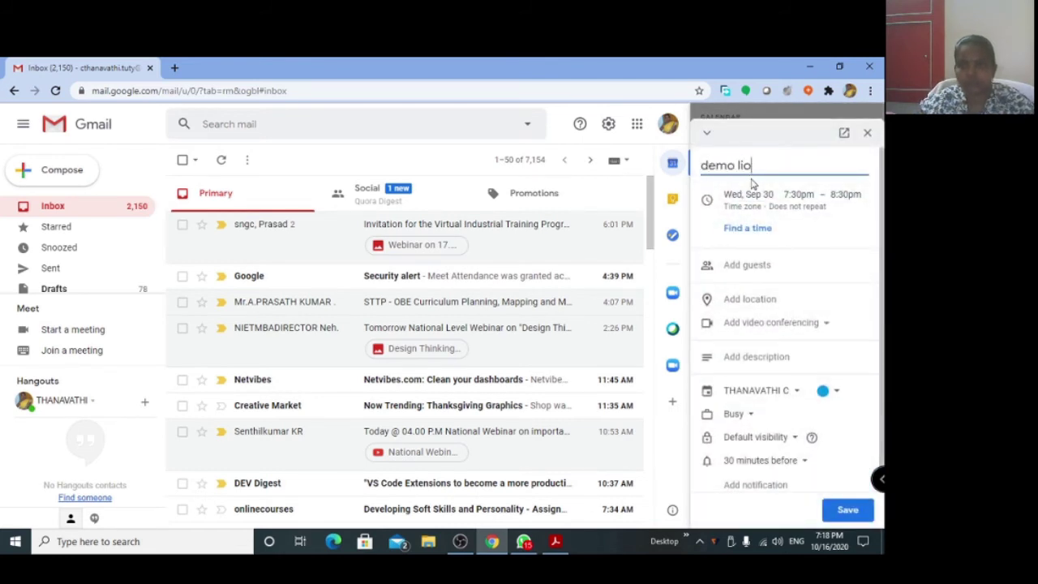
text(emo link)
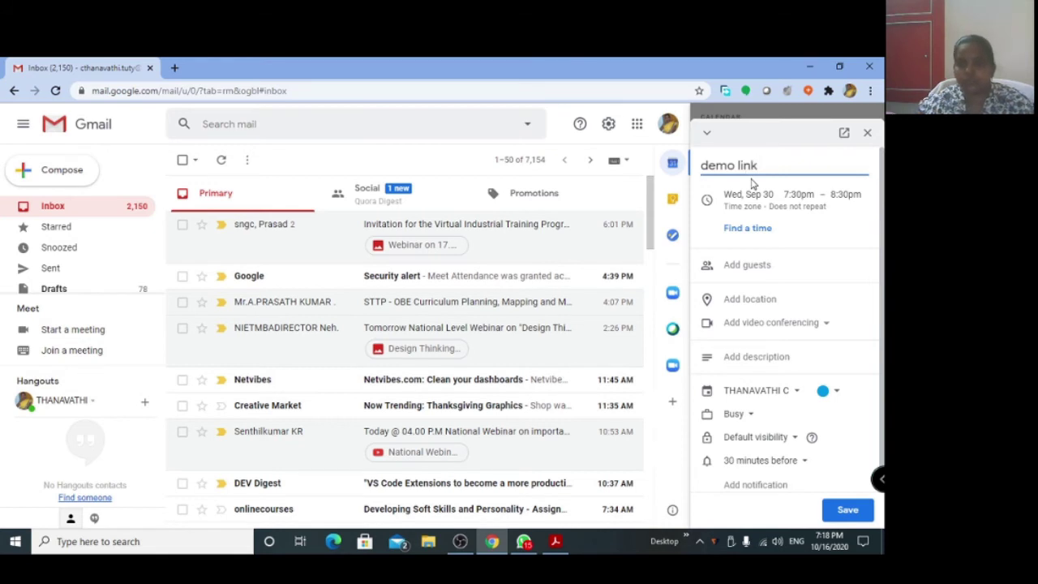
Set the event date to Friday, October 16, 2020 and attach a Google Meet link.
click(750, 195)
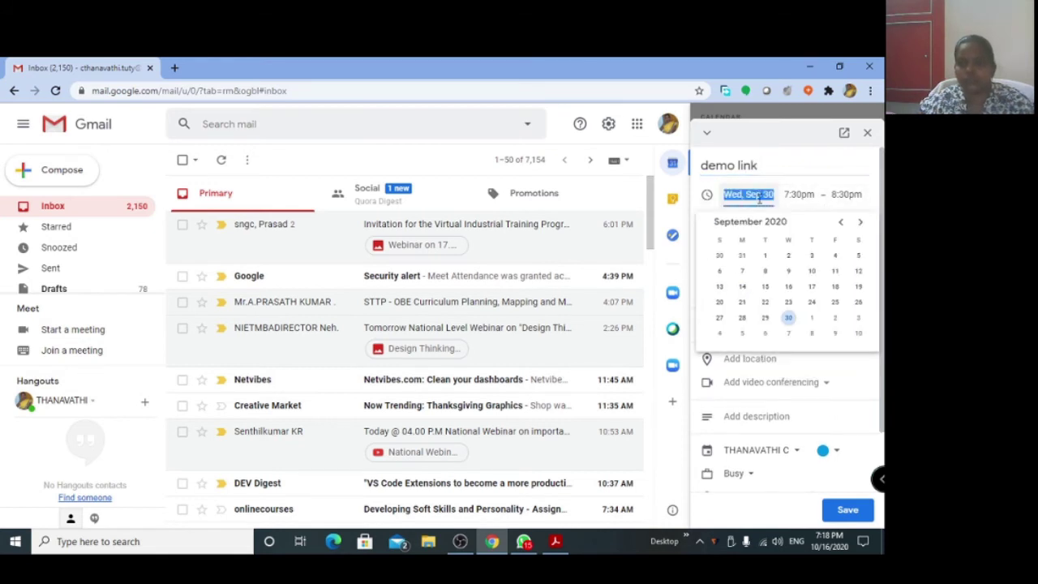
click(860, 221)
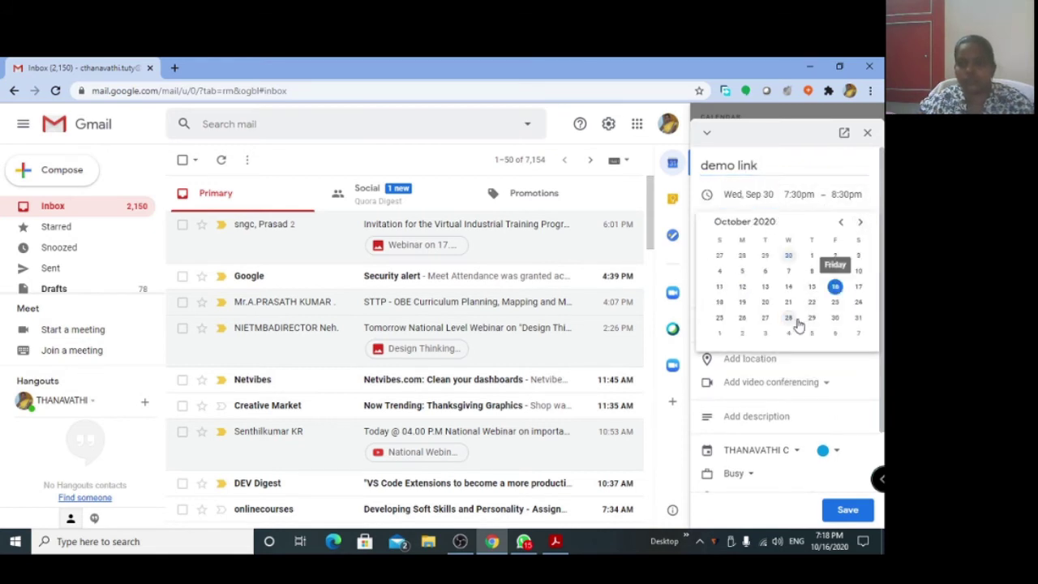
click(836, 286)
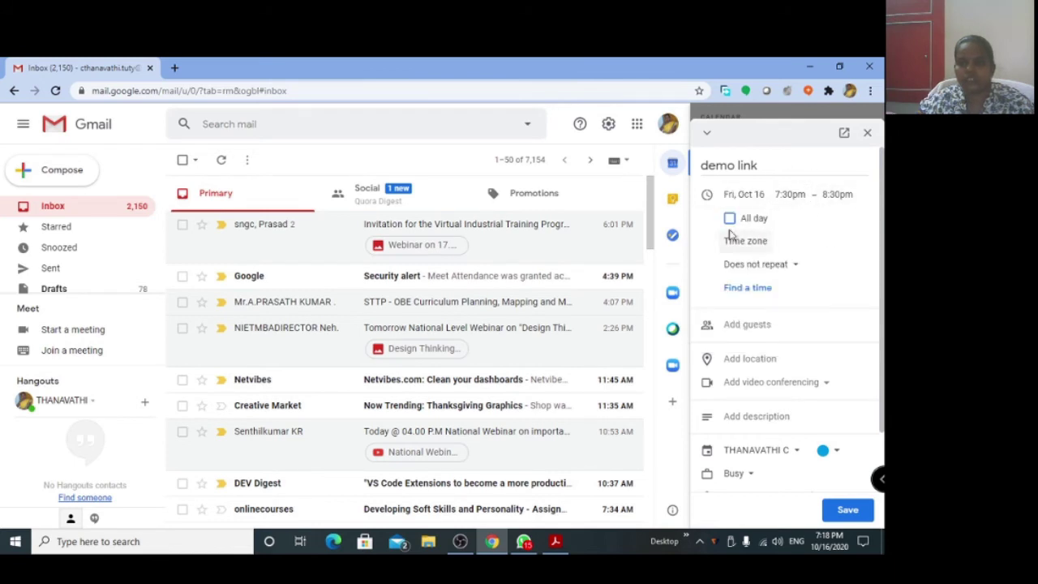
click(794, 382)
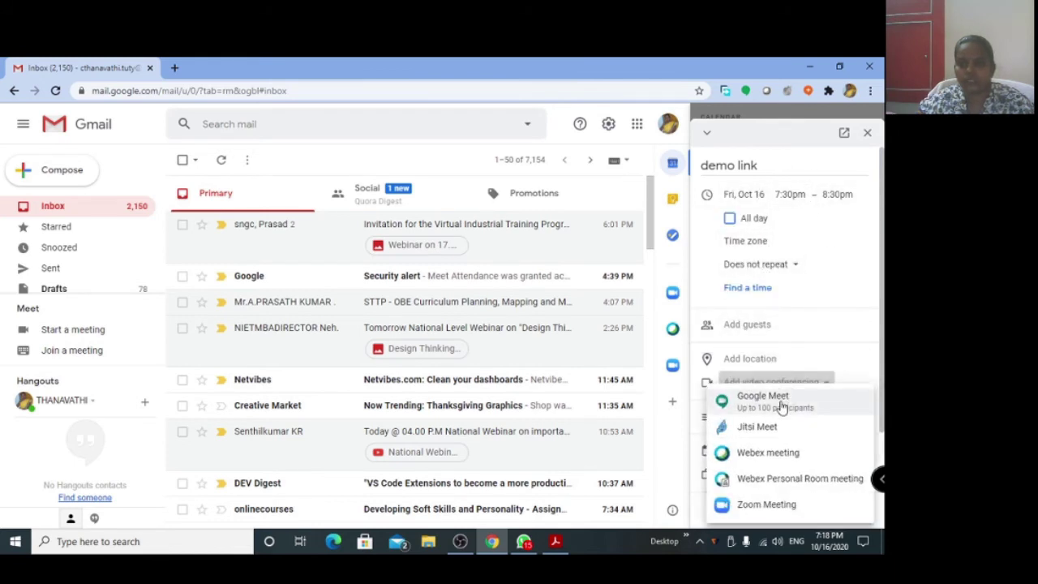
click(779, 399)
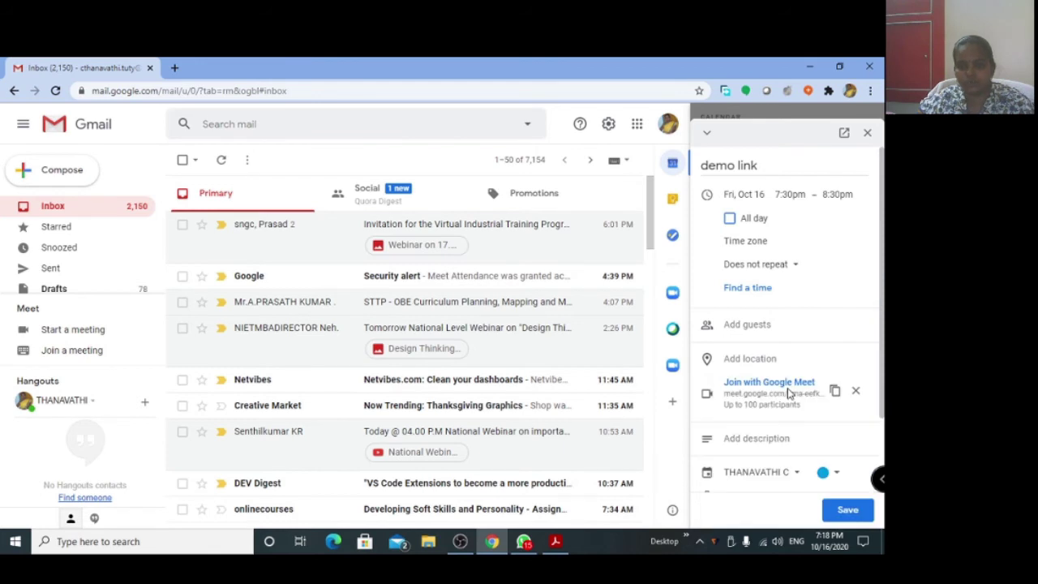
Add your own account as a guest and copy the spreadsheet's guest email column.
click(760, 324)
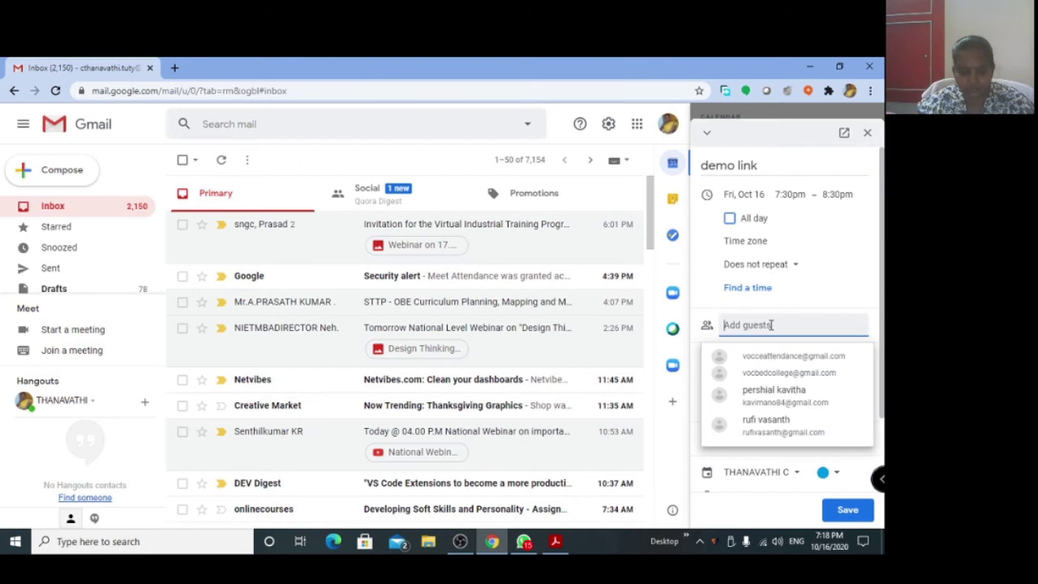
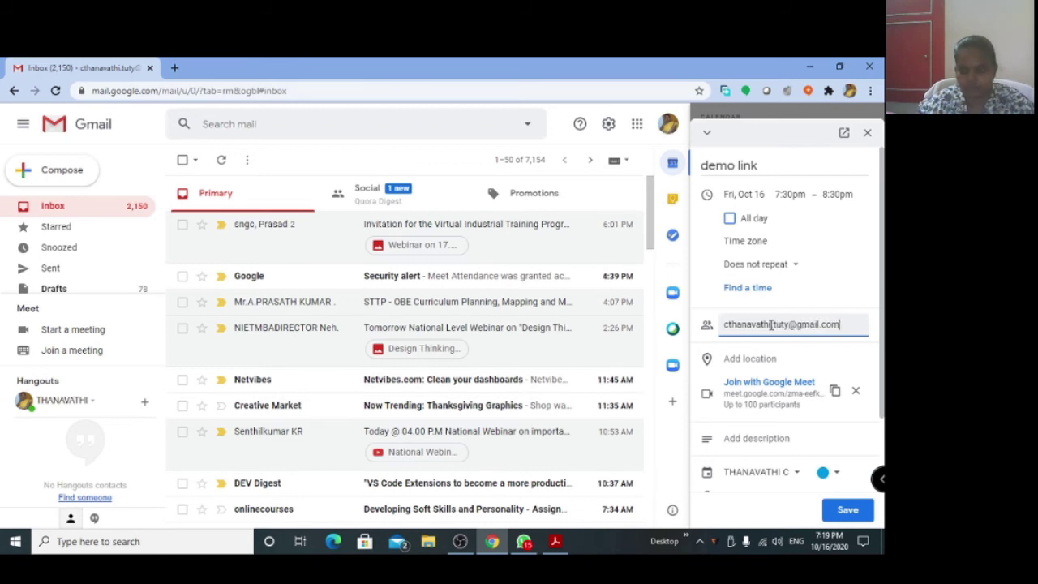
key(Return)
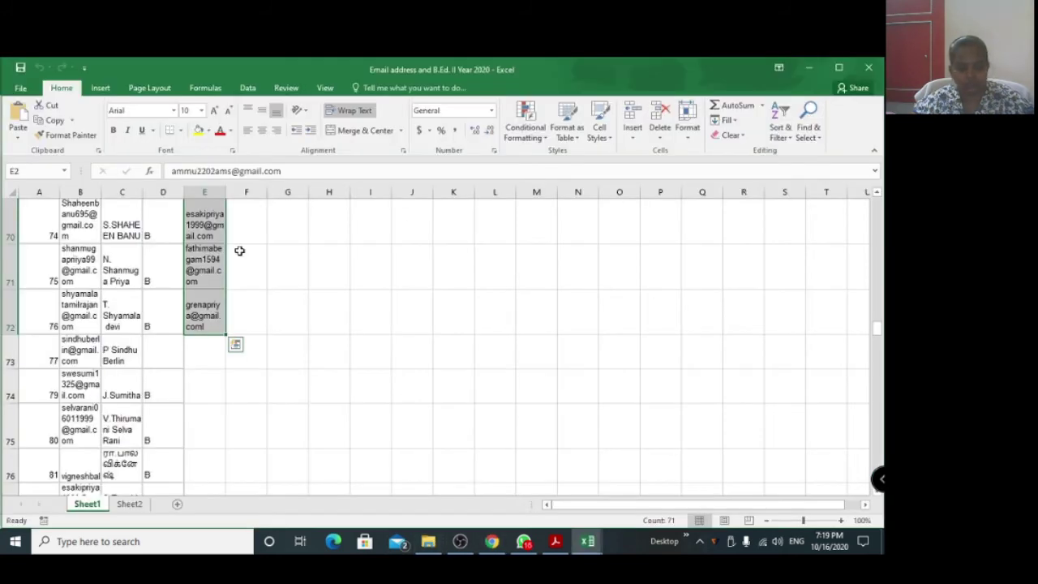
key(ctrl+c)
click(493, 541)
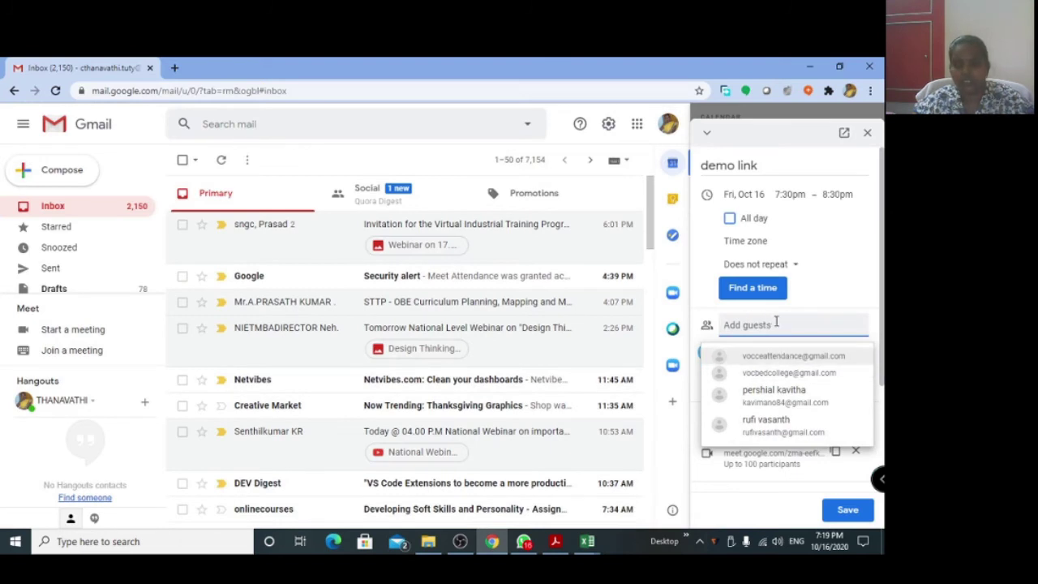
Paste the copied email addresses into Add guests and convert them into guest entries.
key(ctrl+v)
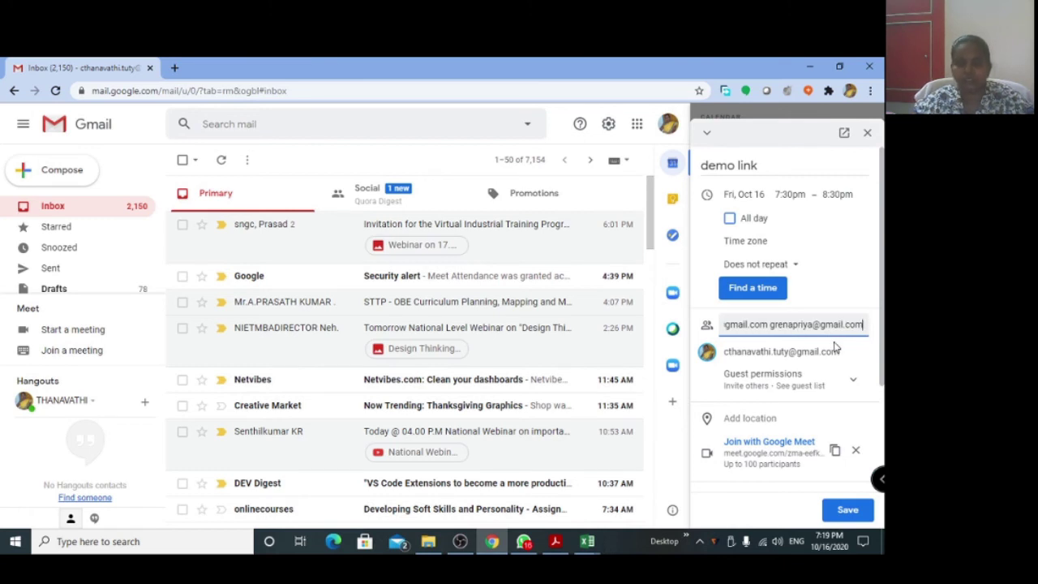
key(Return)
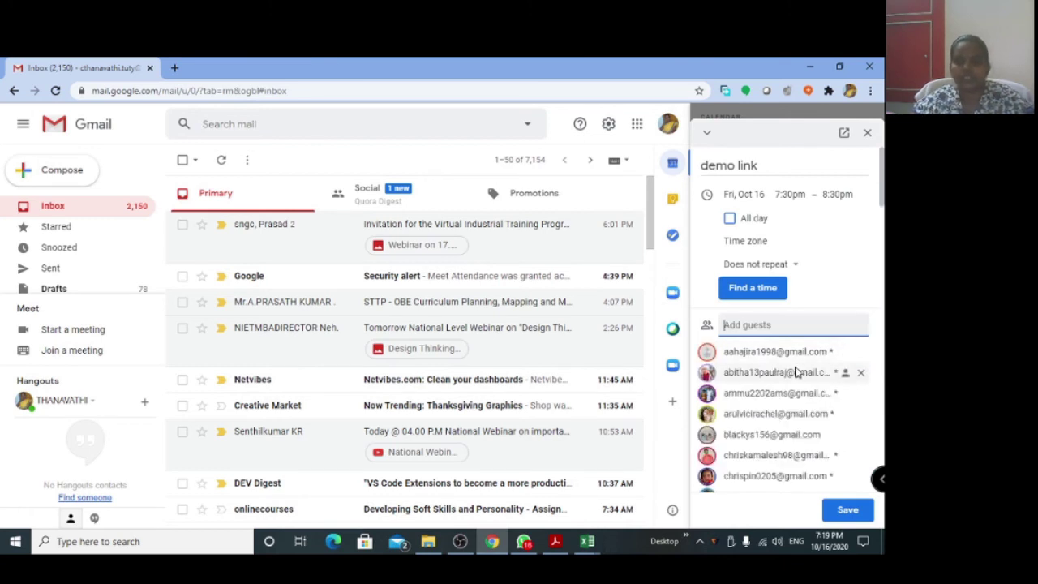
scroll(795, 370, down, 2)
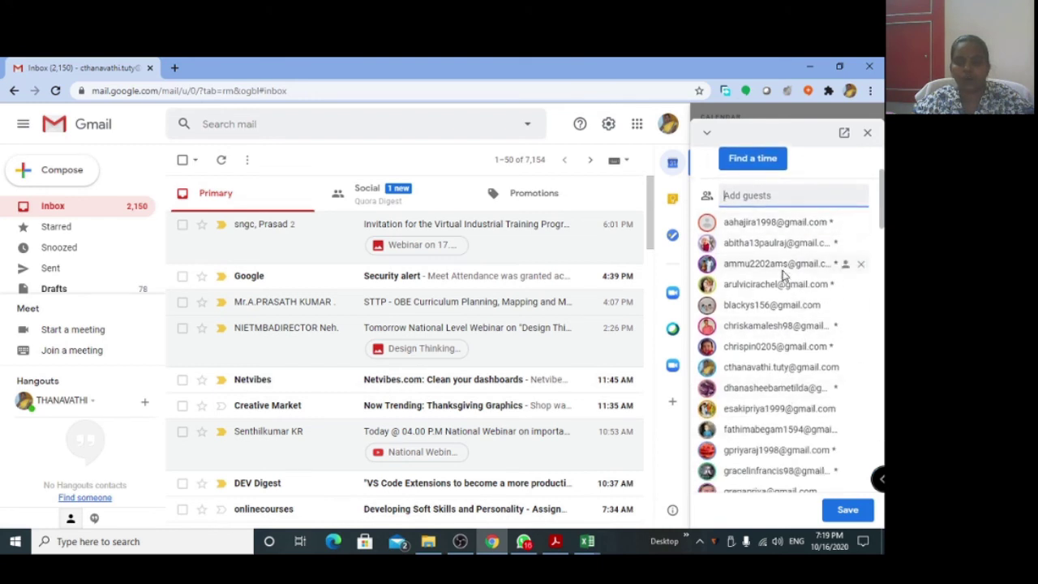
scroll(784, 274, down, 5)
scroll(783, 278, down, 3)
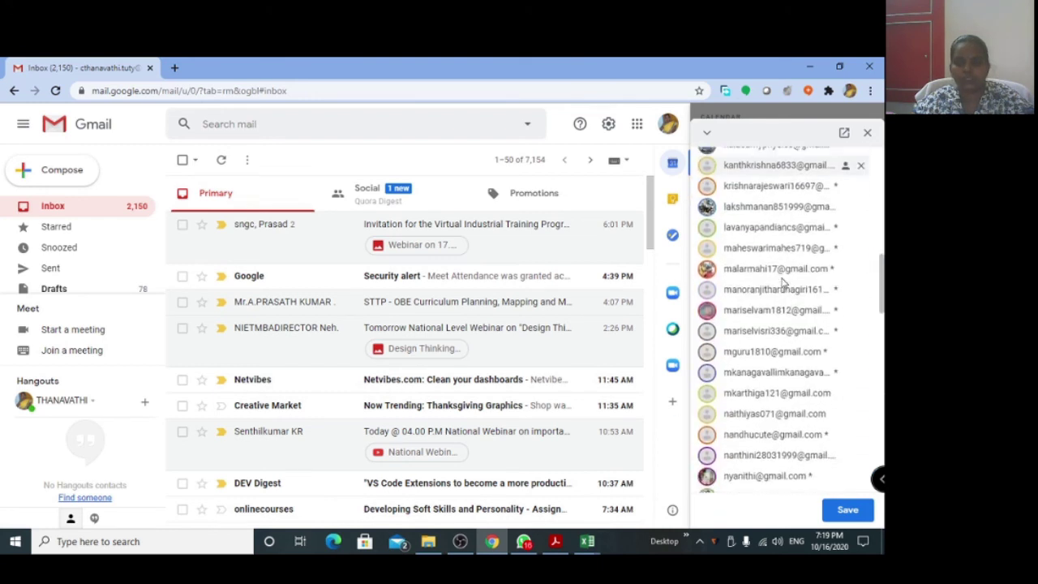
scroll(783, 280, up, 4)
scroll(783, 280, up, 4)
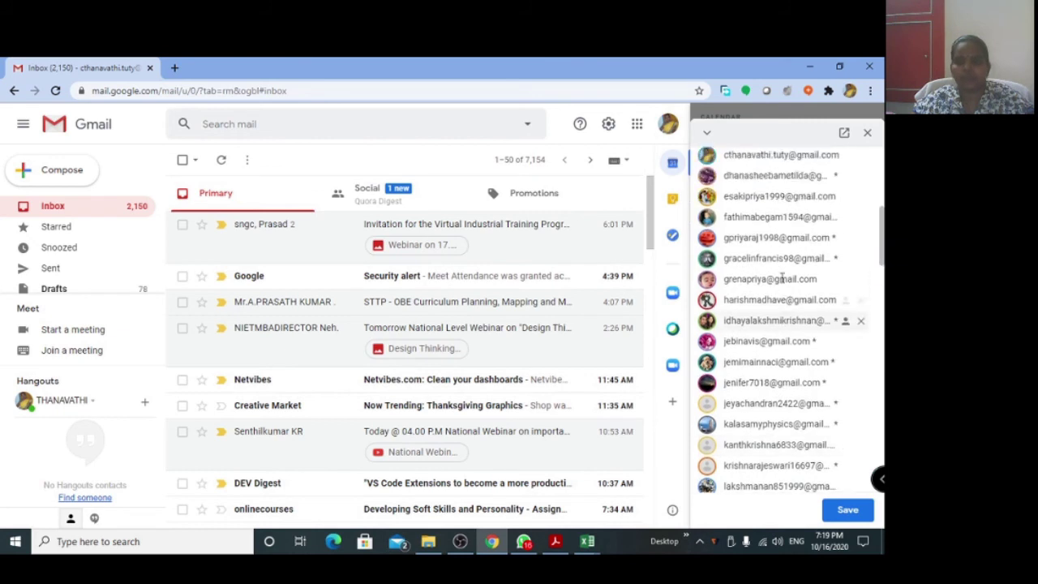
Save the demo link event and send invitations to all guests.
click(848, 510)
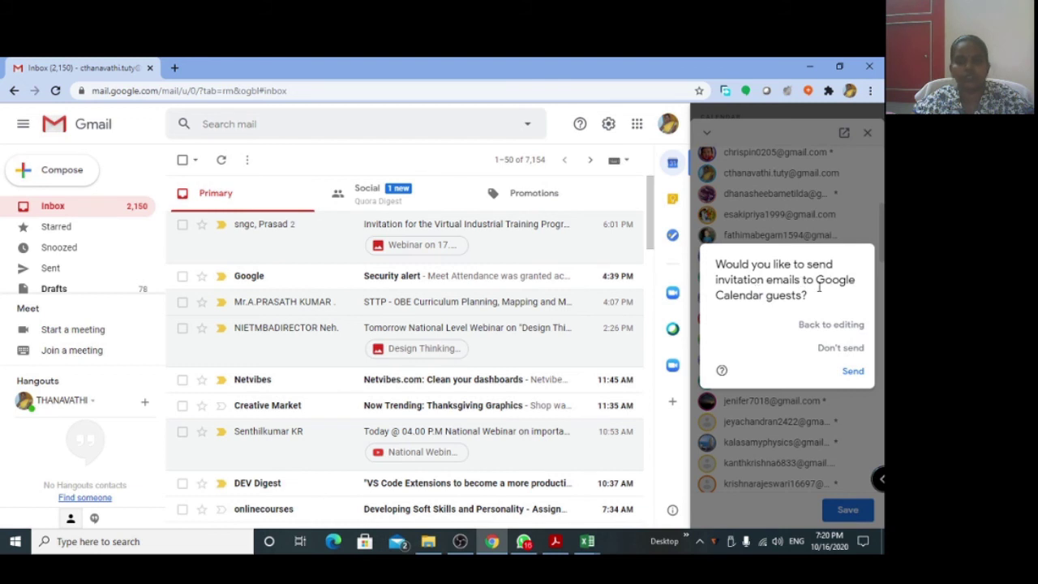
click(853, 373)
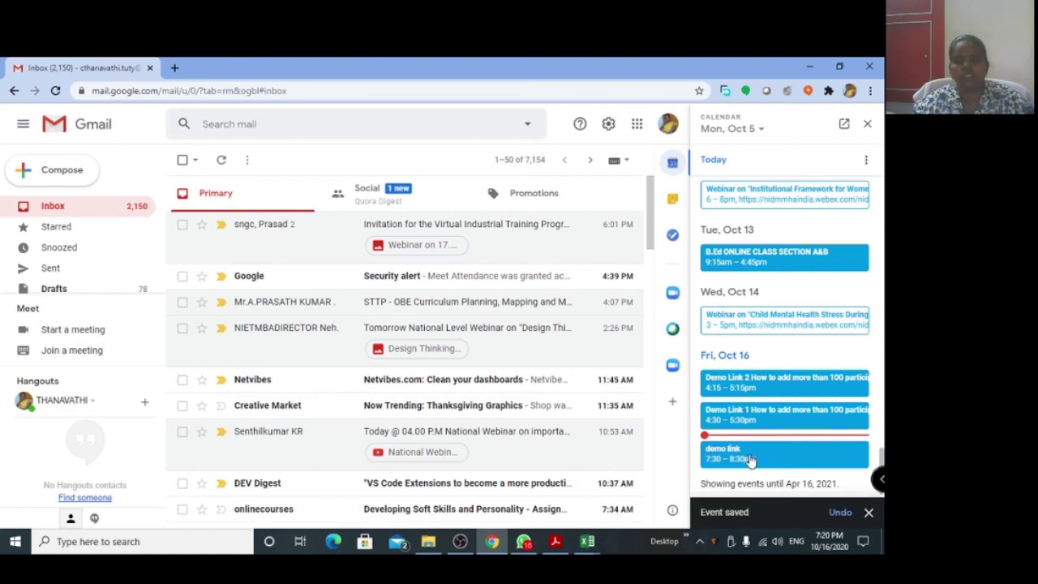
Read a guest's reply to the invitation, then reopen the demo link event showing 72 guests, 1 yes.
click(750, 459)
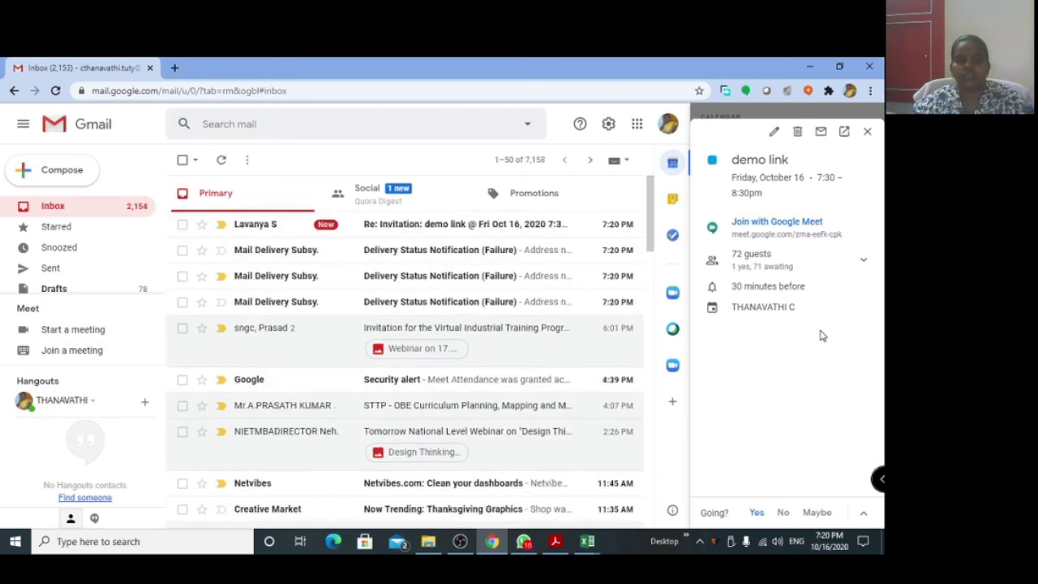
click(262, 233)
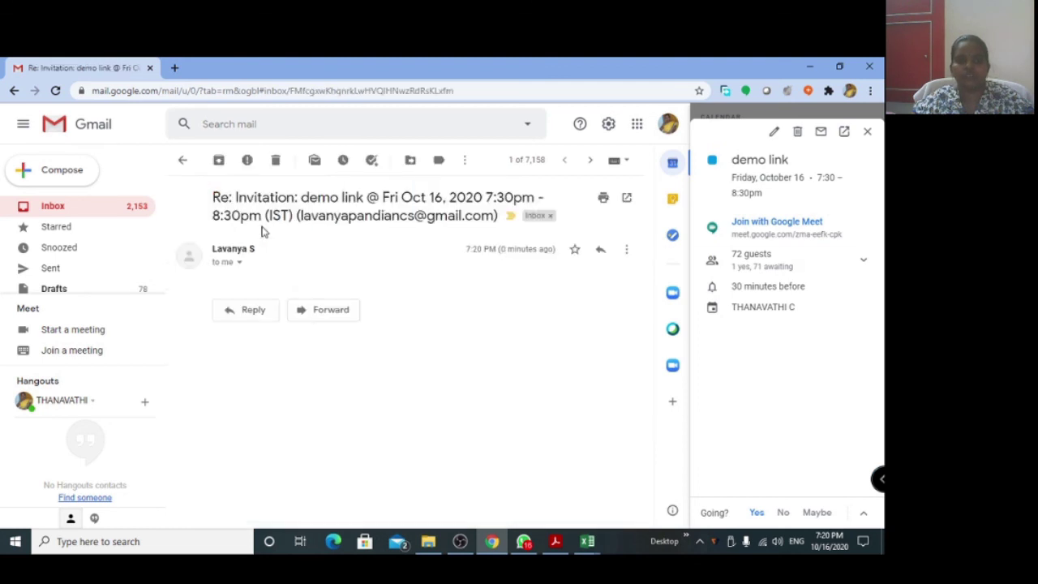
click(184, 161)
key(Escape)
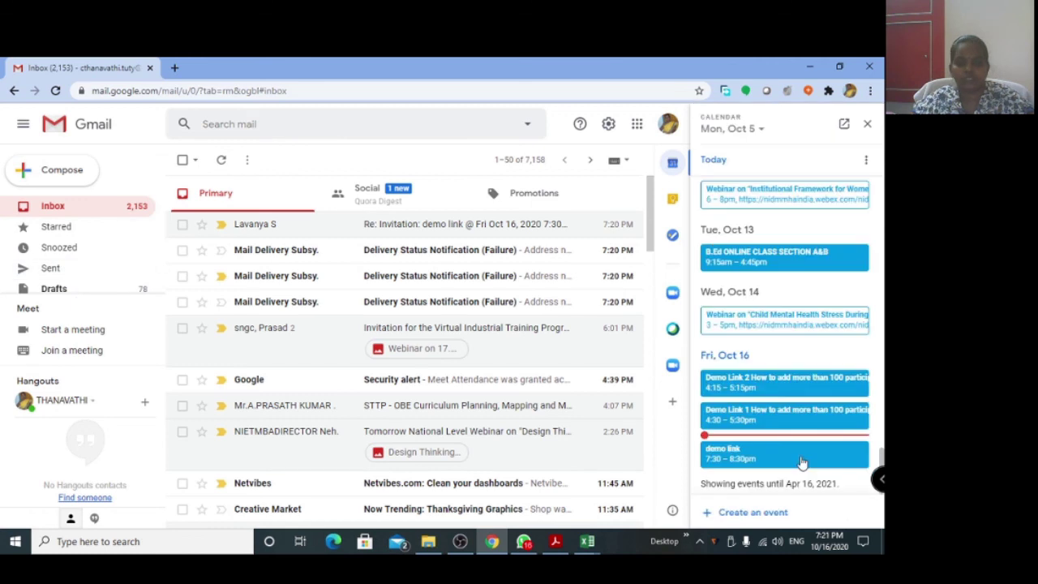
click(801, 461)
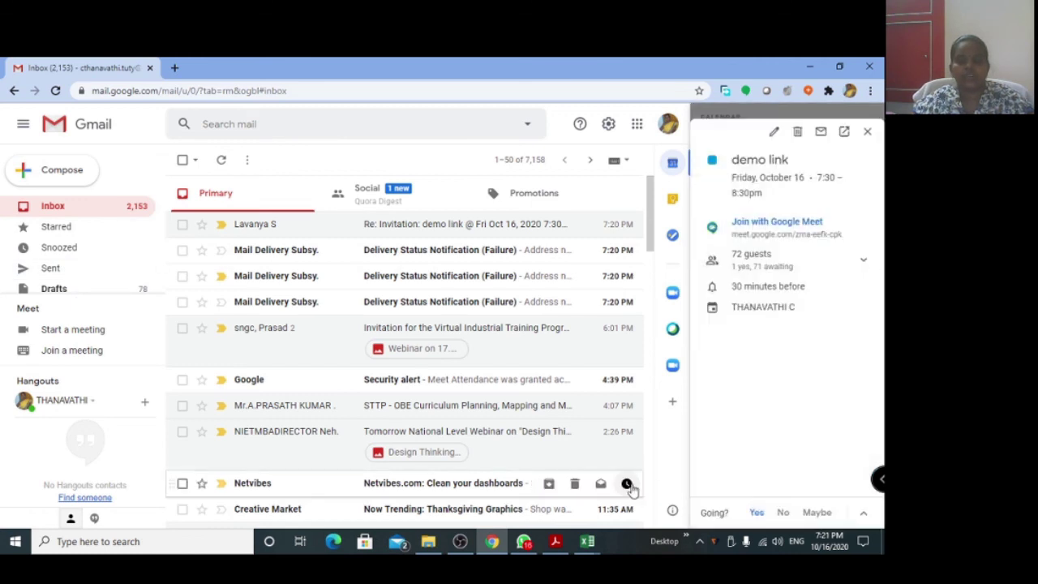